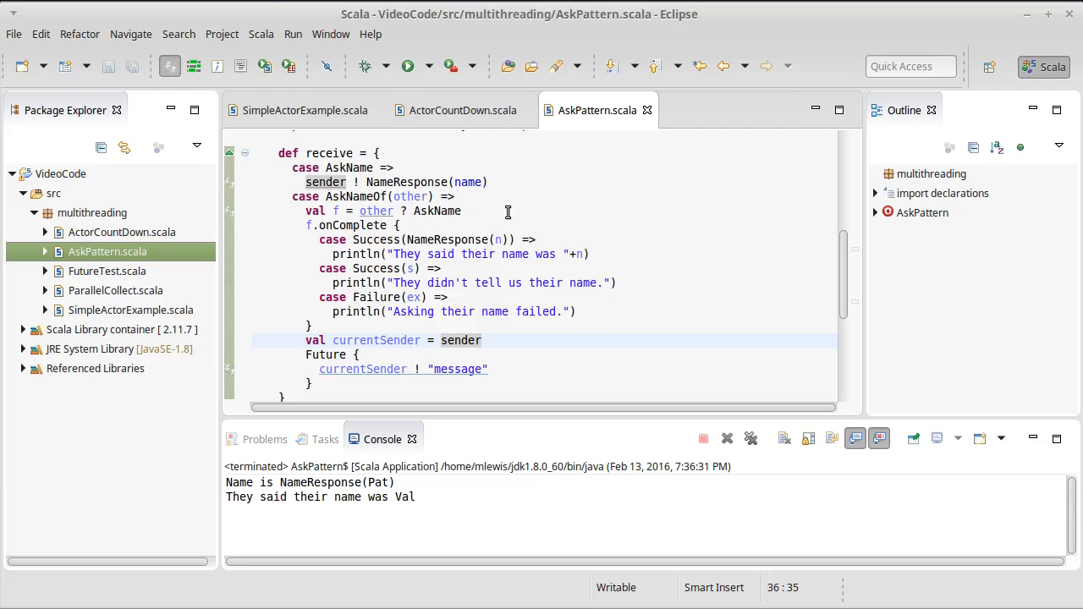
scroll(402, 268, down, 3)
scroll(402, 269, down, 3)
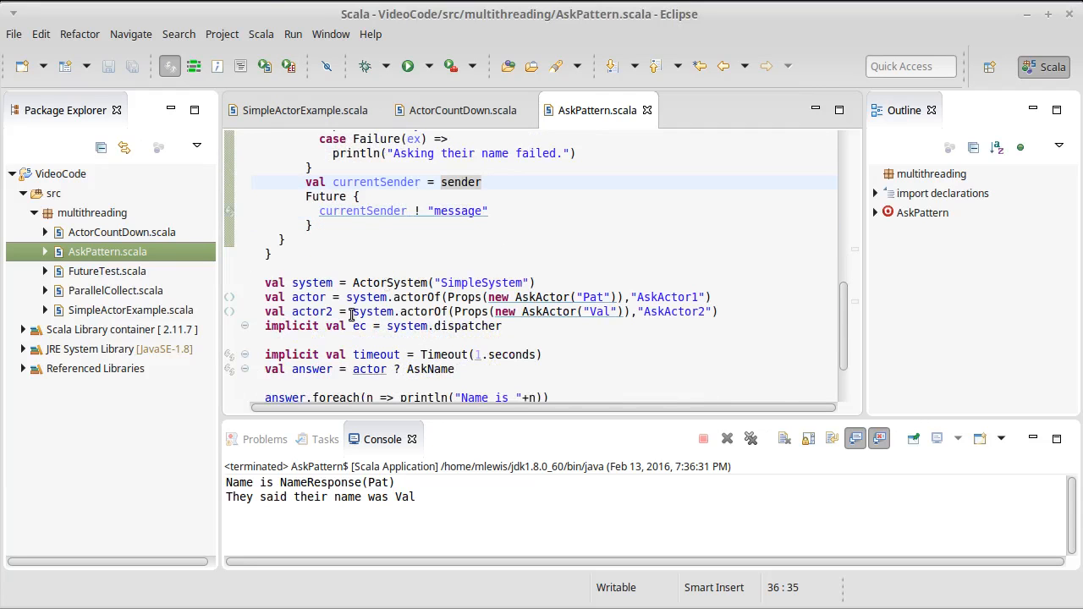
drag(347, 297, 394, 297)
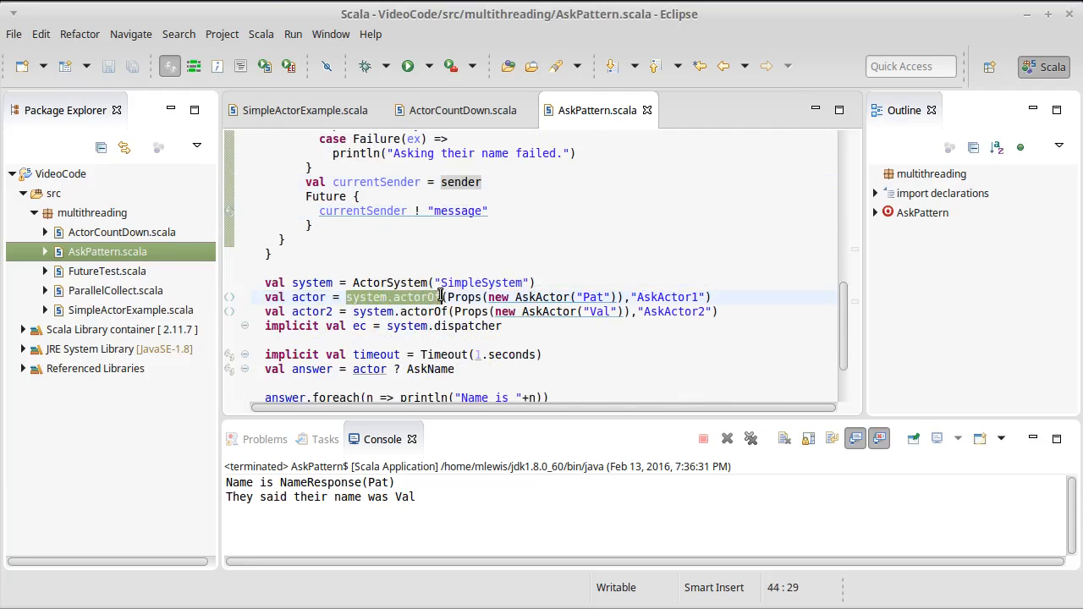
Create a new Scala App file multithreading.HierarchyExample from the package's context menu.
click(444, 297)
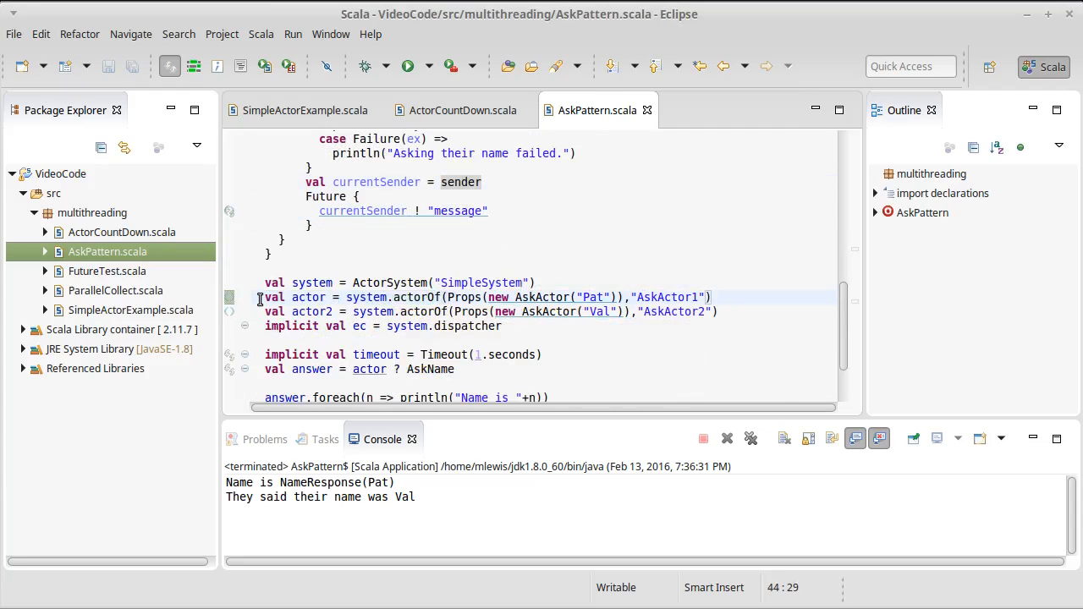
scroll(510, 243, up, 3)
scroll(457, 203, up, 3)
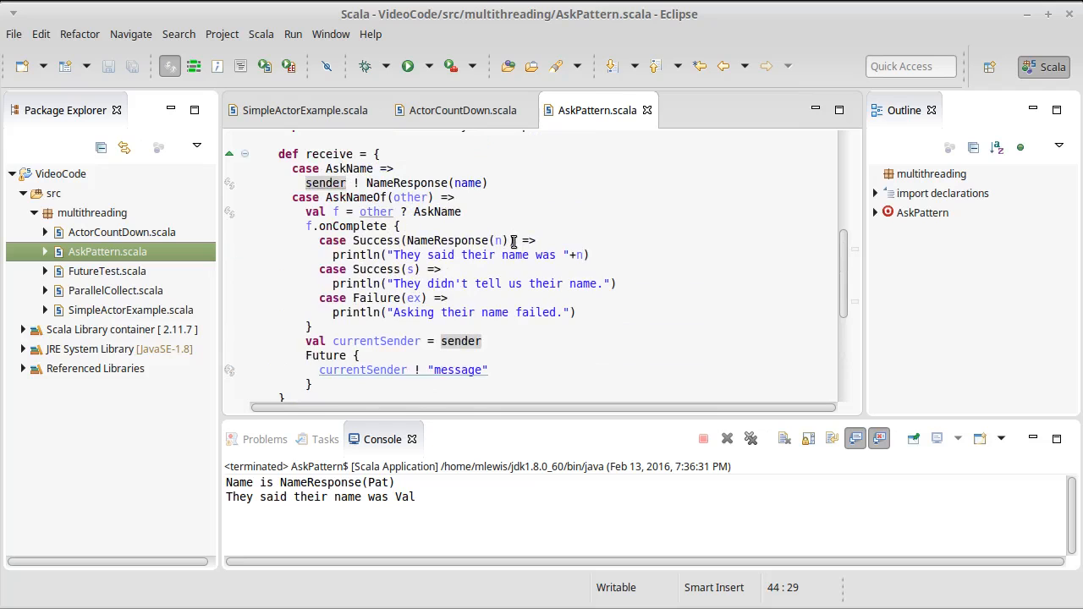
scroll(389, 205, up, 3)
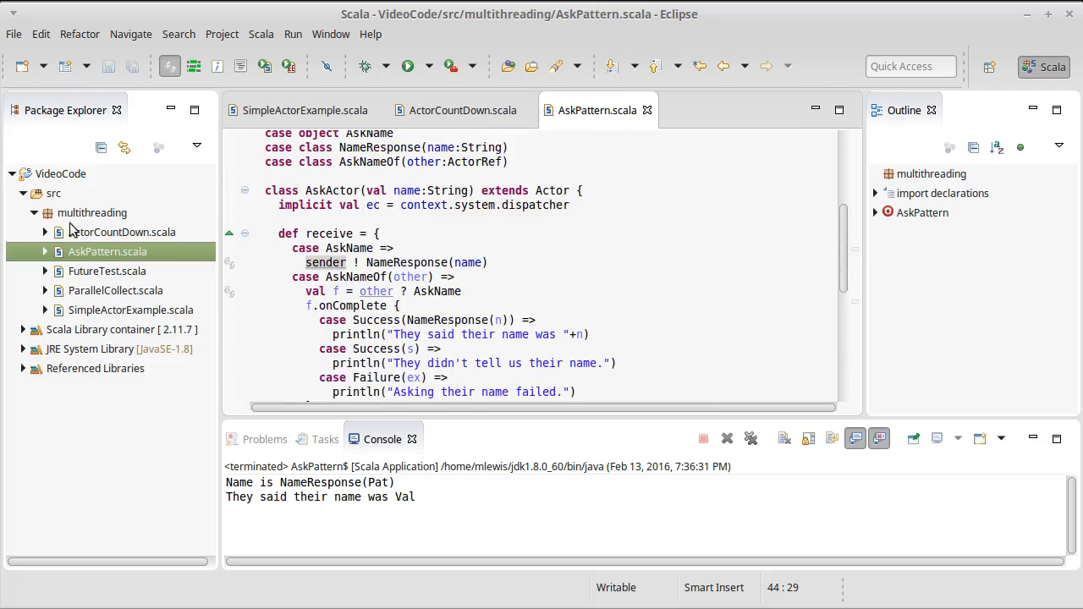
right_click(76, 216)
mouse_move(110, 228)
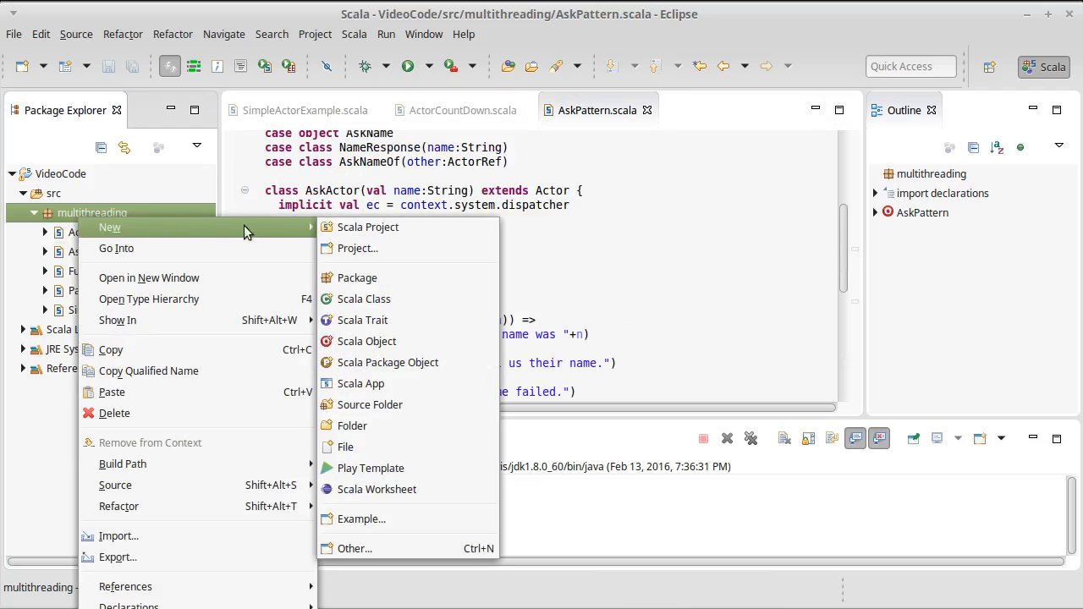
click(376, 385)
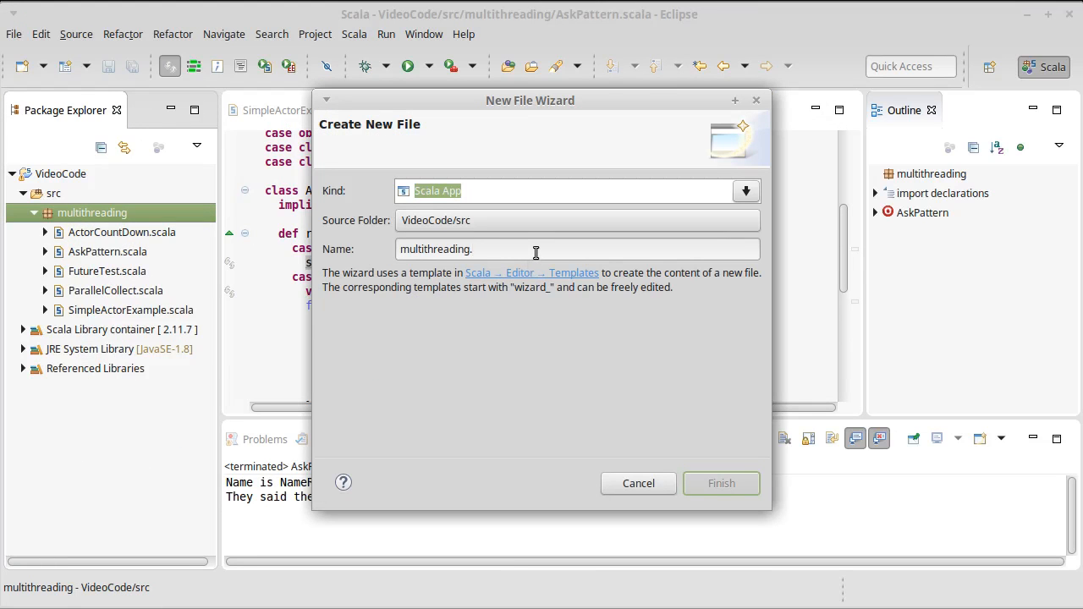
text(Hiera)
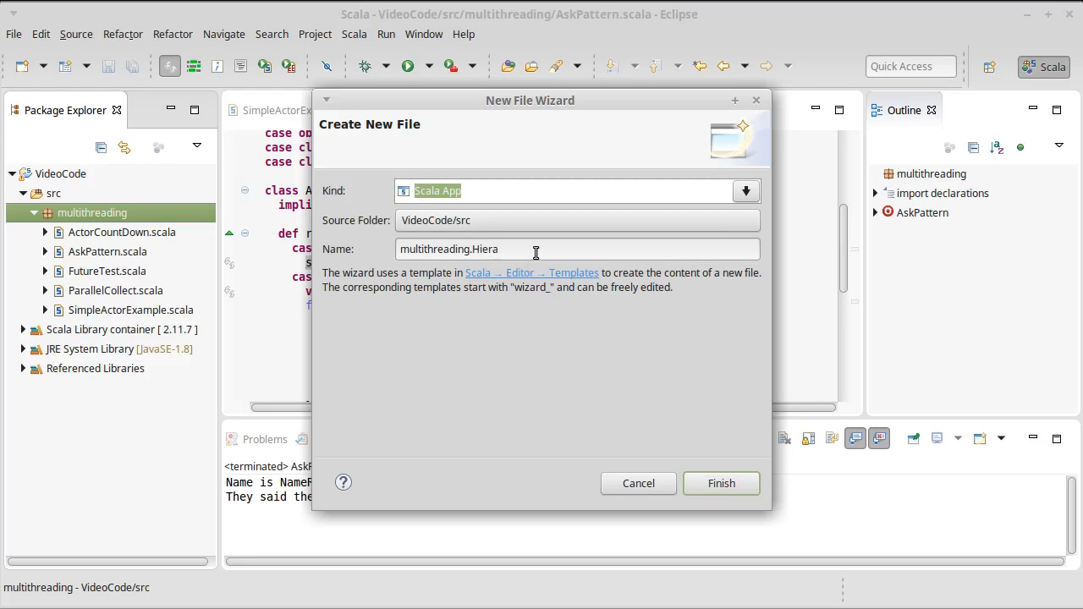
text(rchyEx)
text(ample)
key(Return)
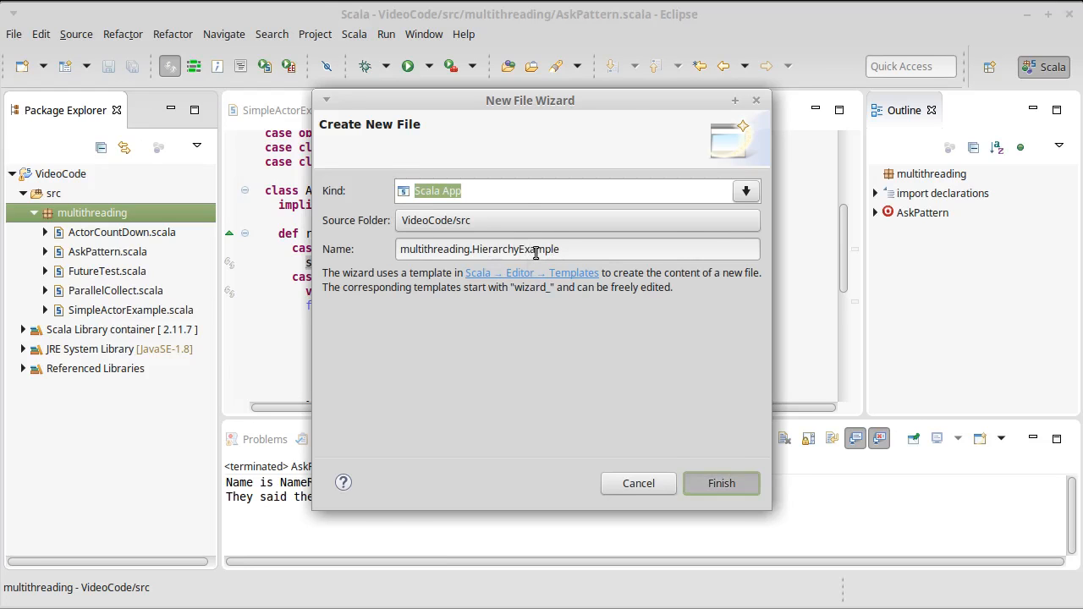
Paste the SimpleActor code from SimpleActorExample into HierarchyExample and delete the foo method.
click(288, 110)
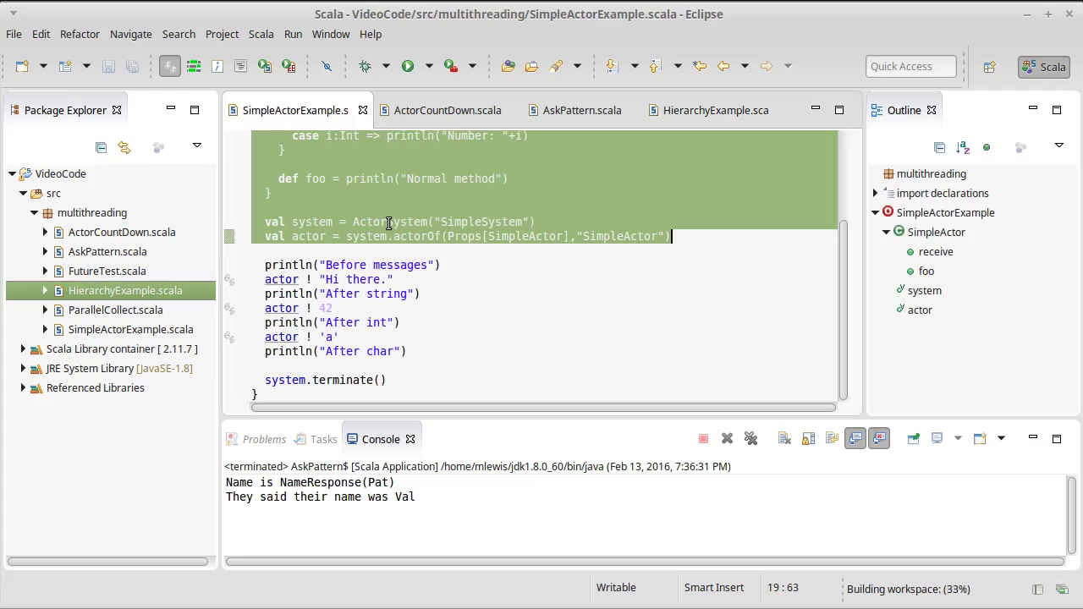
click(709, 122)
text(class SimpleActor extends Actor {     def receive = {       case s:String => println("String: "+s)       case i:Int => println("Number: "+i)     }      def foo = println("Normal method")   }    val system = ActorSystem("SimpleSystem")   val actor = system.actorOf(Props[SimpleActor],"SimpleActor"))
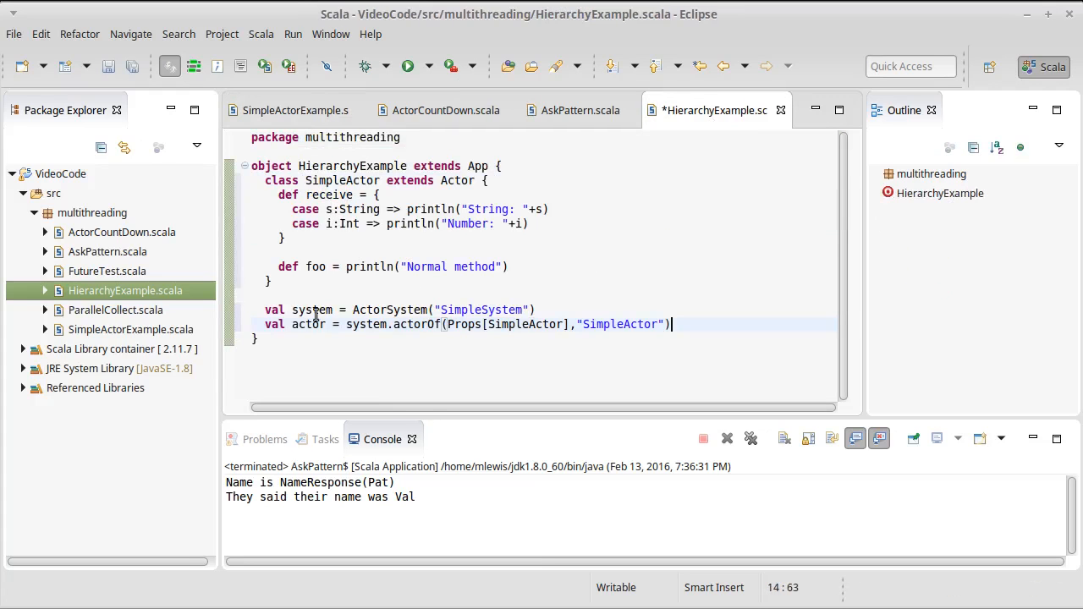
click(315, 239)
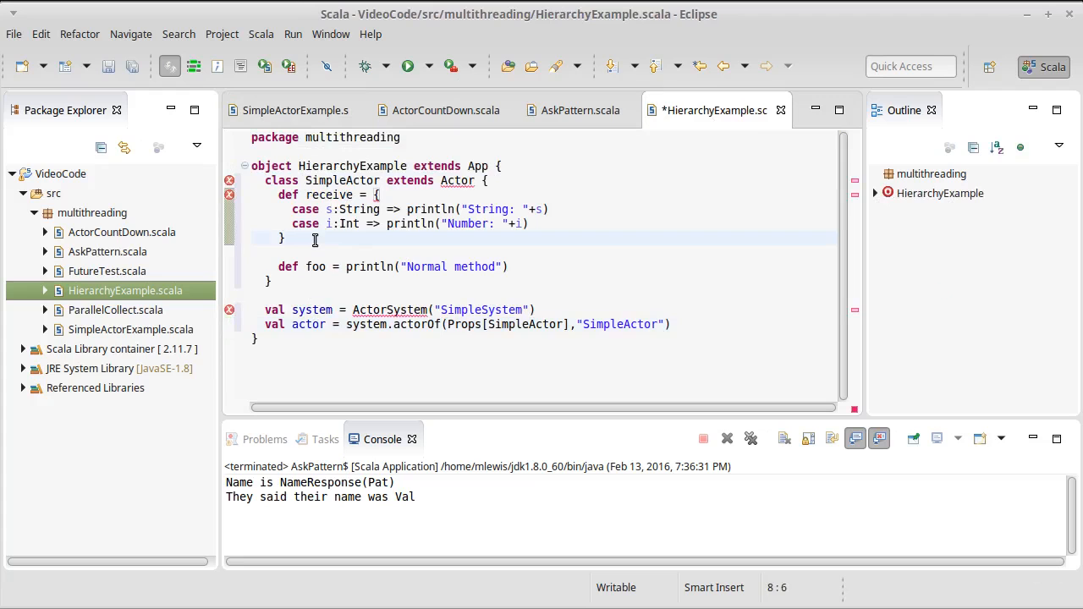
key(Return)
key(shift+Down)
key(Delete)
key(BackSpace)
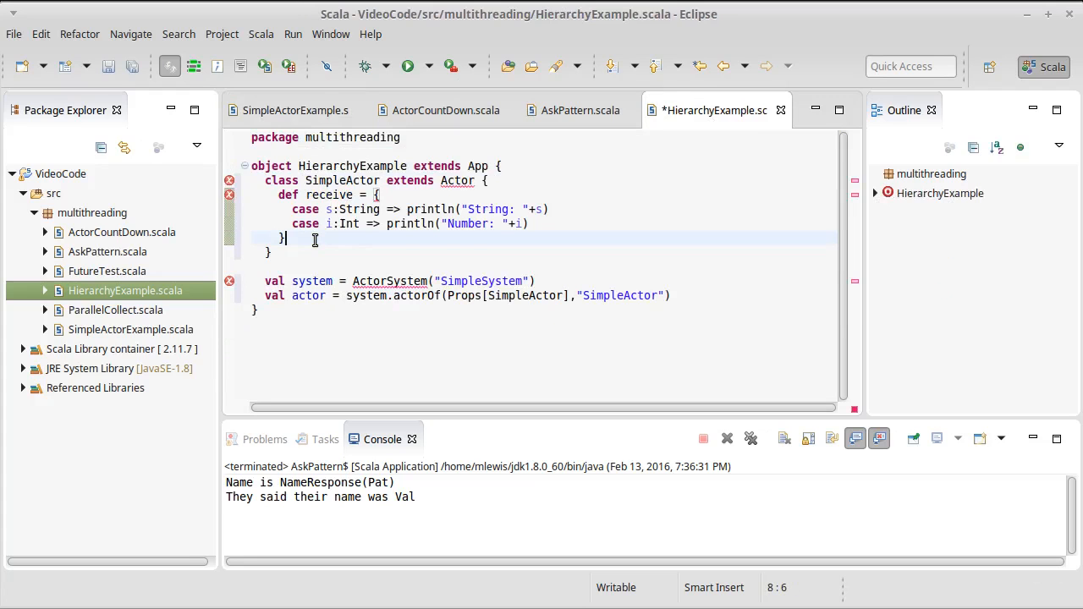
Organize imports, choosing akka.actor.Actor for the missing actor types.
key(ctrl+shift+o)
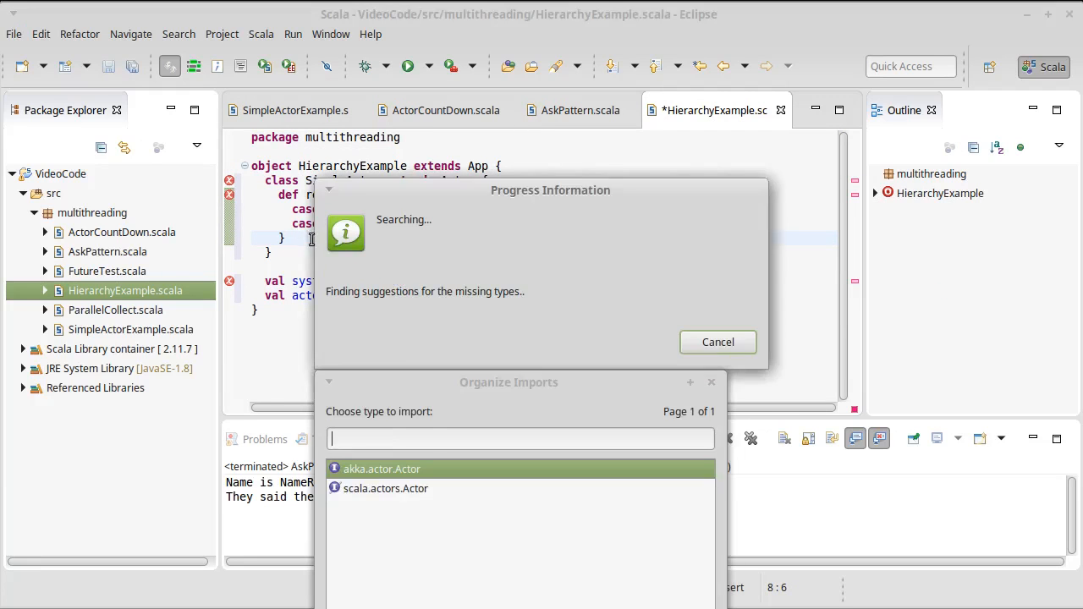
double_click(381, 469)
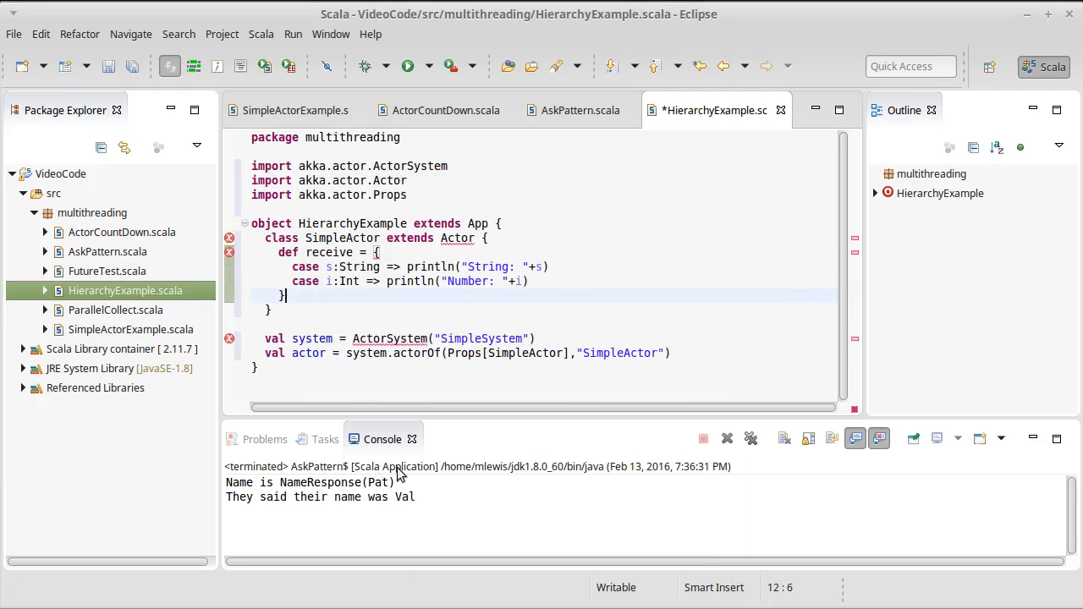
Rename SimpleActor to ParentActor and open blank lines below the class.
click(345, 237)
key(BackSpace)
key(BackSpace)
key(BackSpace)
key(BackSpace)
key(BackSpace)
key(BackSpace)
text(Parent)
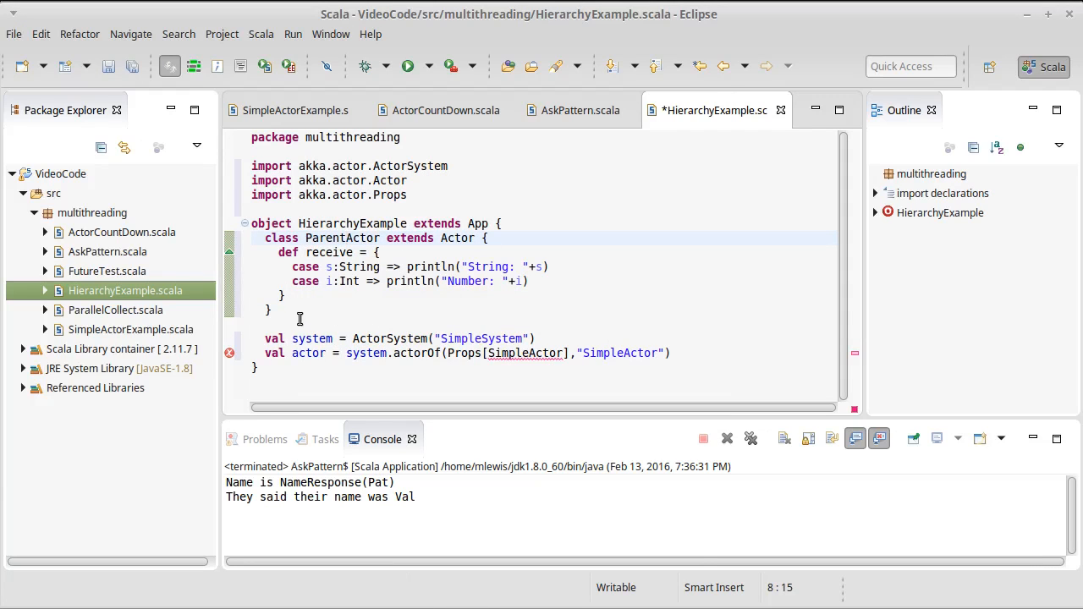
click(295, 310)
key(Return)
key(Return)
text(c)
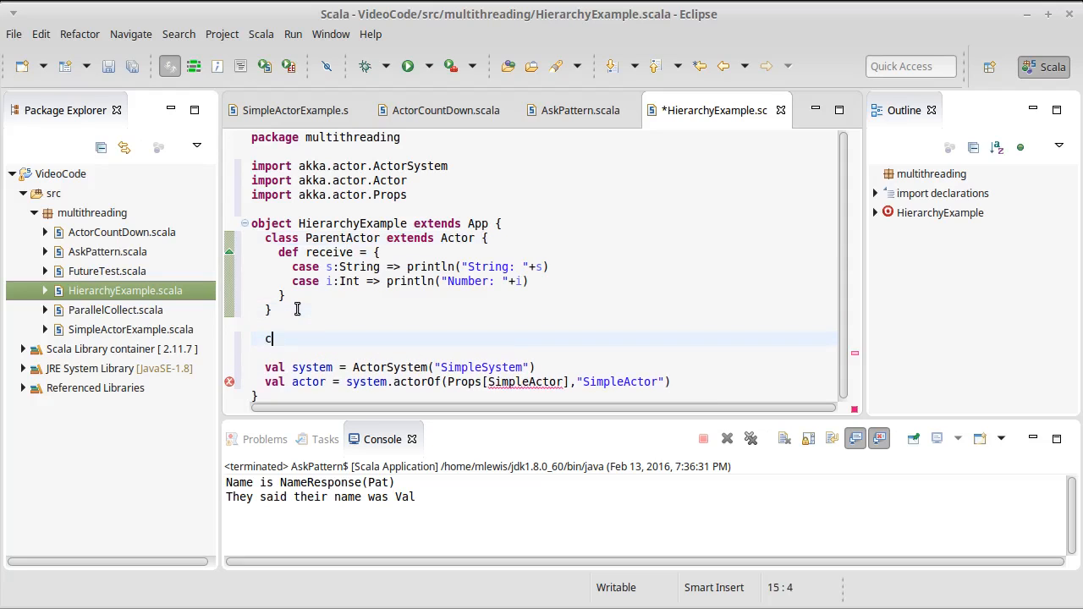
text(lass child)
key(BackSpace)
key(BackSpace)
key(BackSpace)
key(BackSpace)
key(BackSpace)
text(ChildActor)
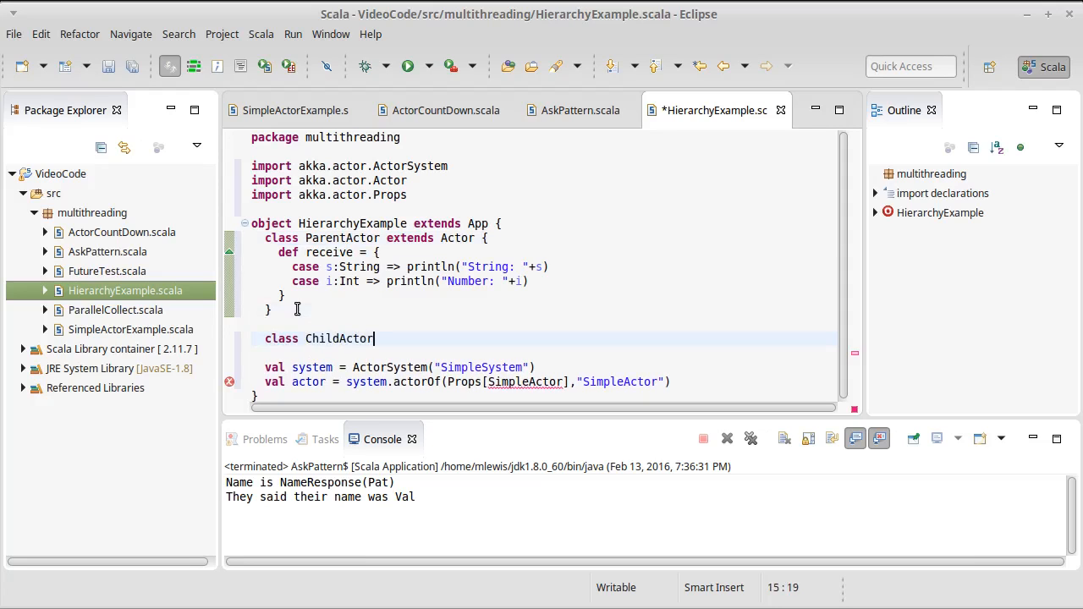
text( extends Actor {)
Add a ChildActor class extending Actor with a catch-all receive case, and save.
key(Return)
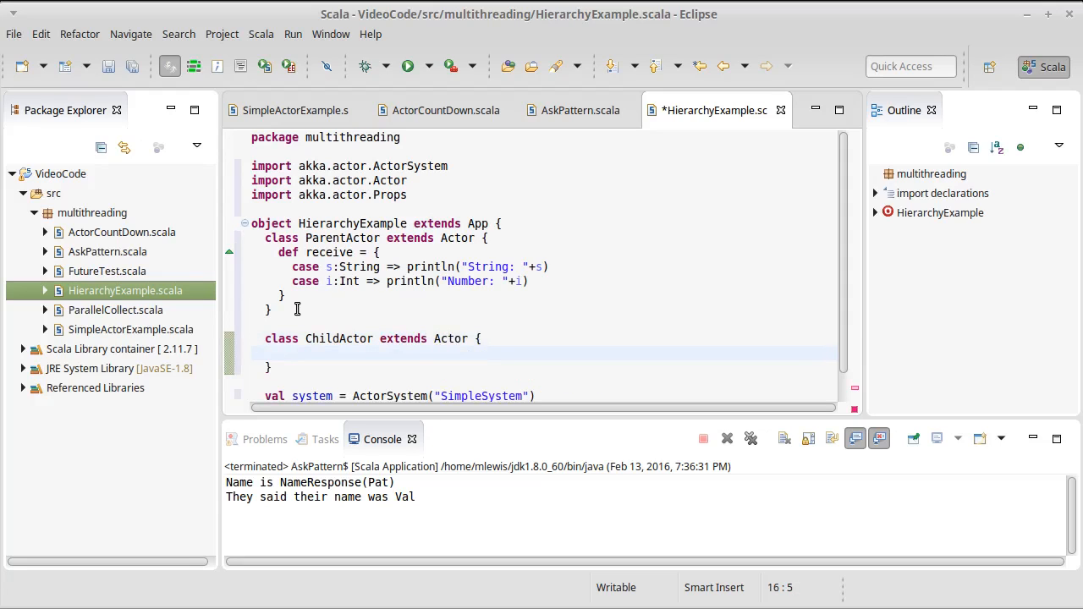
text(def receive = {)
key(Return)
key(ctrl+s)
scroll(409, 319, down, 1)
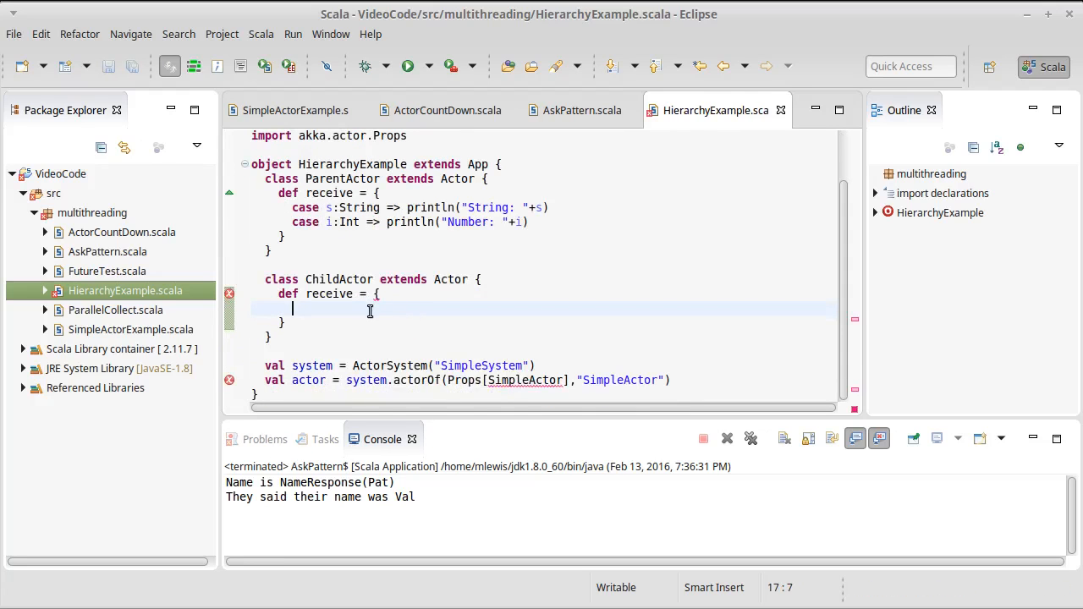
text(case )
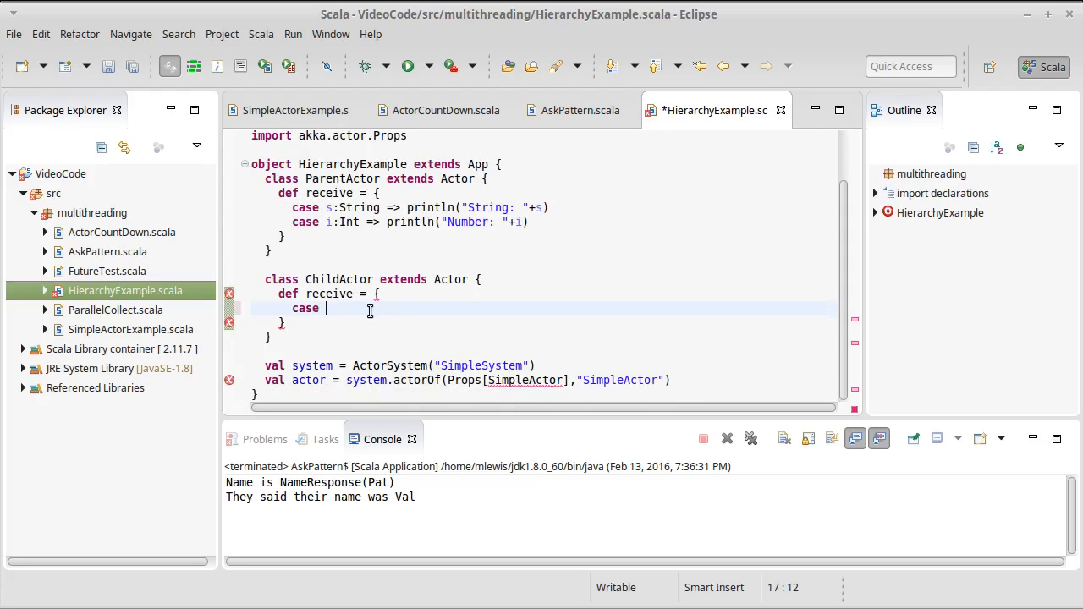
text(_ =>)
key(ctrl+s)
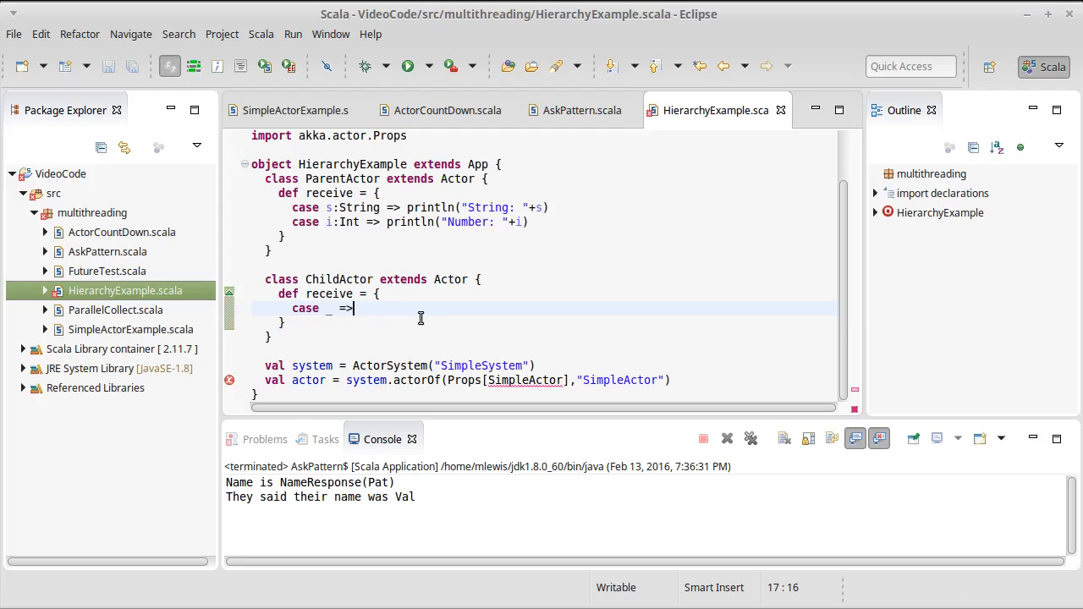
Change the actor creation to Props[ParentActor] named "Parent1" and save.
click(528, 380)
key(BackSpace)
key(BackSpace)
key(BackSpace)
key(BackSpace)
key(BackSpace)
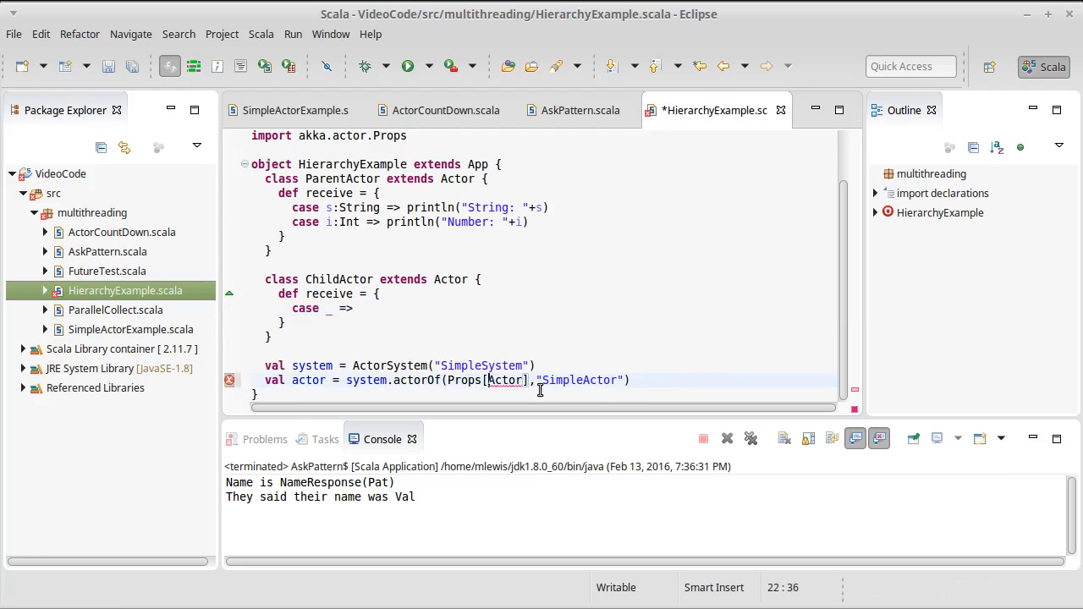
text(Parent)
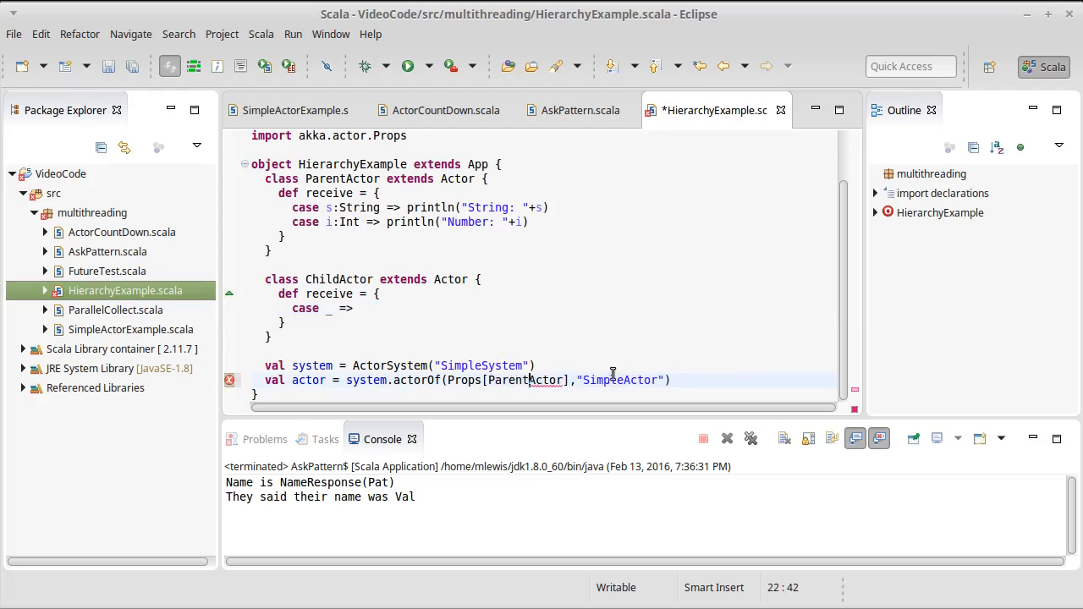
click(620, 380)
key(BackSpace)
key(BackSpace)
key(BackSpace)
key(BackSpace)
key(BackSpace)
key(BackSpace)
key(shift+Right)
key(shift+Right)
key(shift+Right)
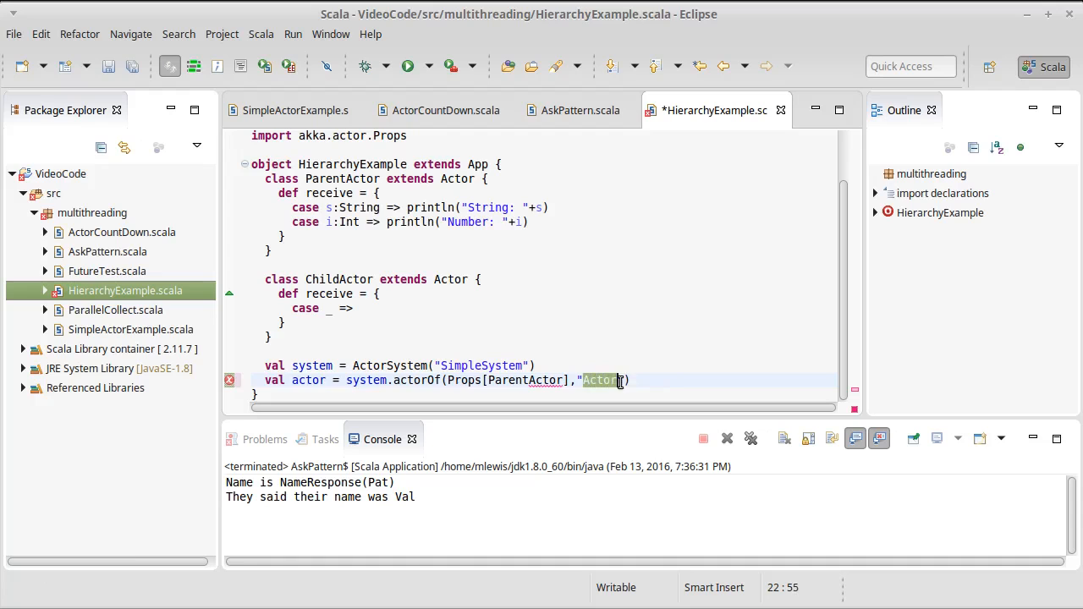
text(Parent1)
key(ctrl+s)
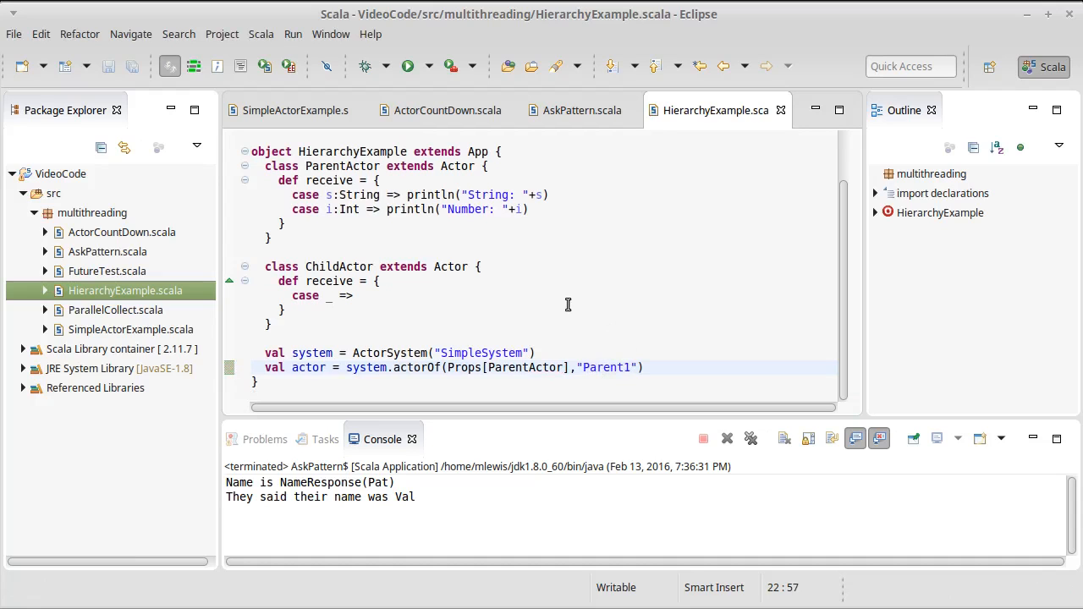
Rename the ActorSystem string to "HierarchySystem" and save.
click(482, 353)
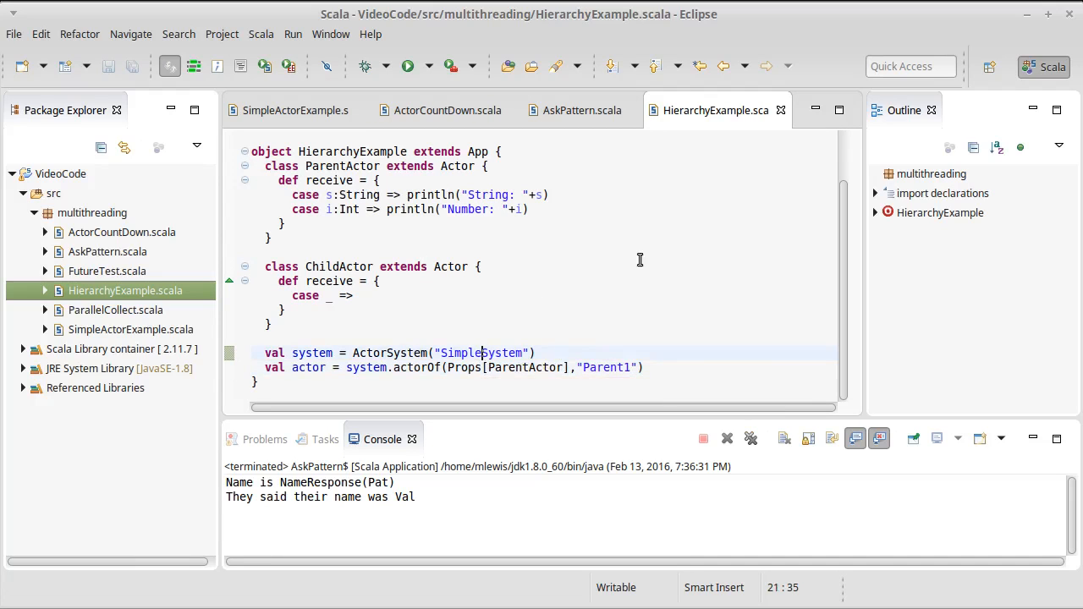
key(BackSpace)
key(BackSpace)
key(BackSpace)
key(BackSpace)
key(BackSpace)
key(BackSpace)
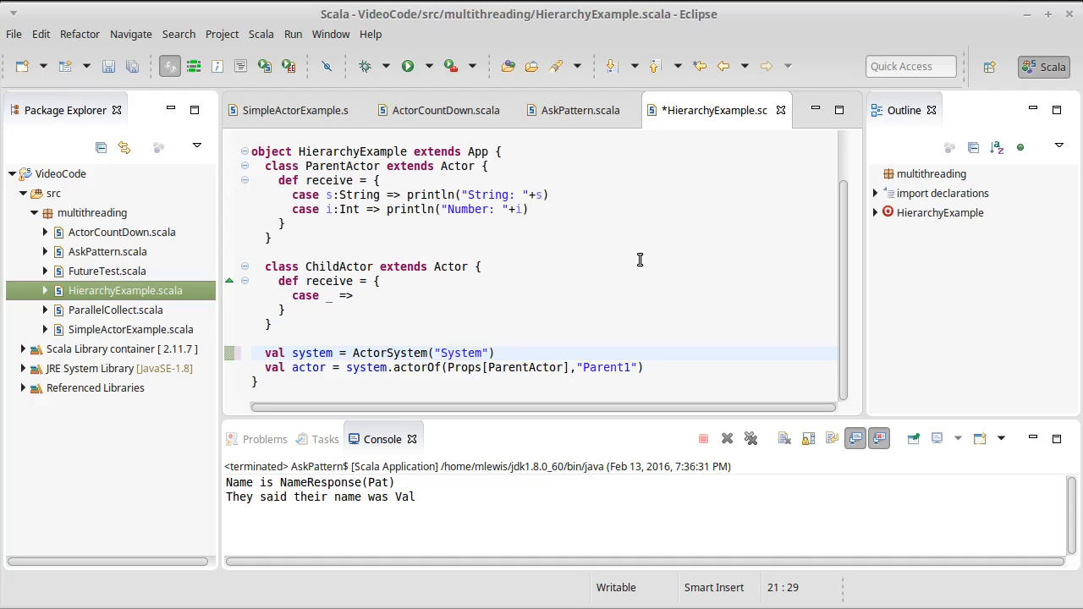
text(Hier)
text(achry)
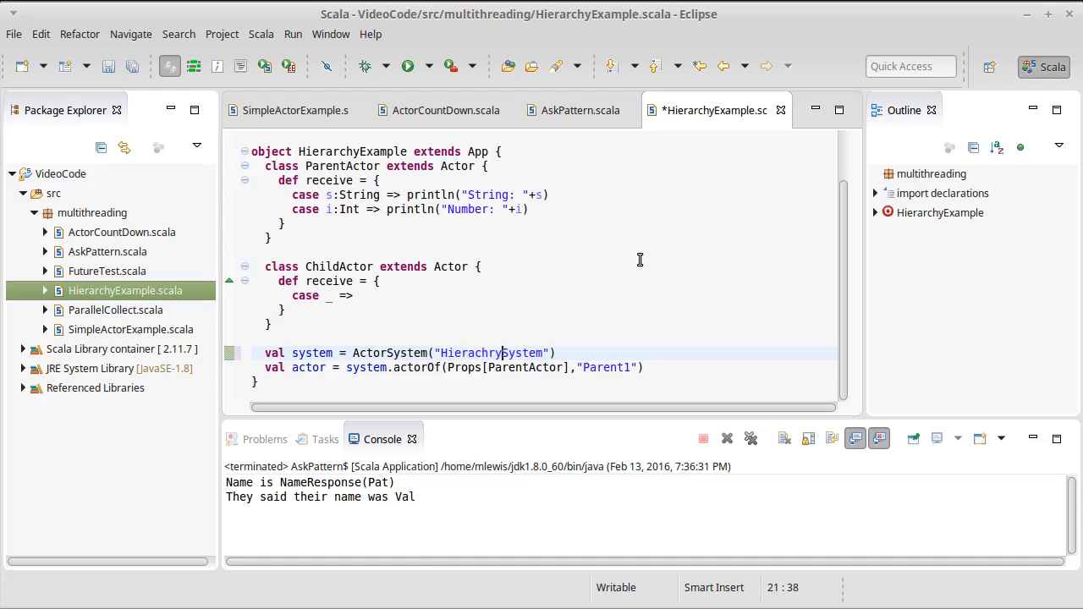
key(BackSpace)
key(BackSpace)
key(BackSpace)
key(BackSpace)
text(rchy)
key(ctrl+s)
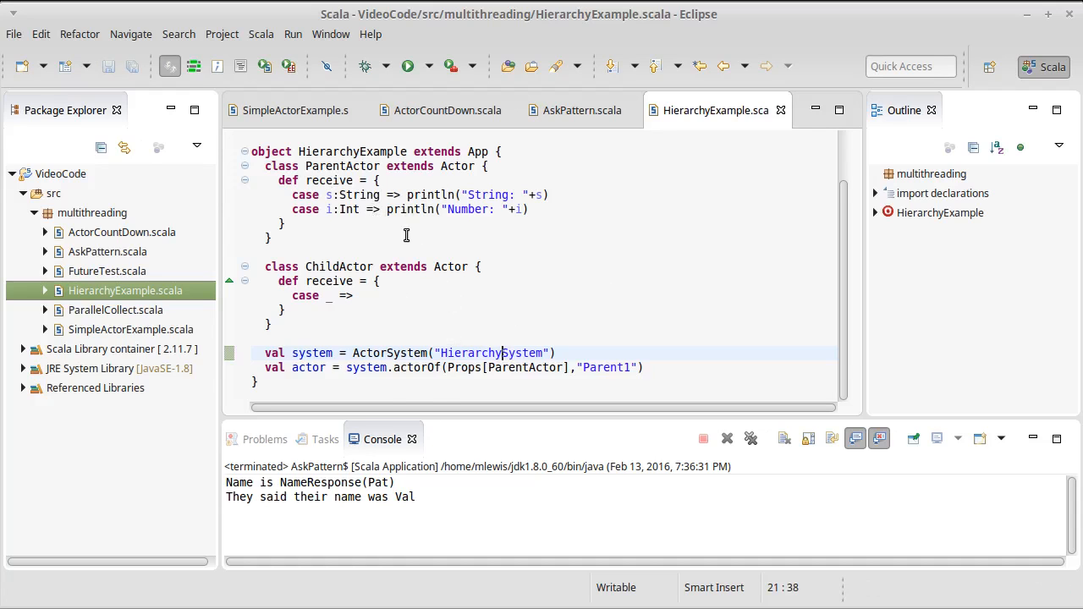
scroll(408, 233, up, 5)
scroll(538, 277, down, 4)
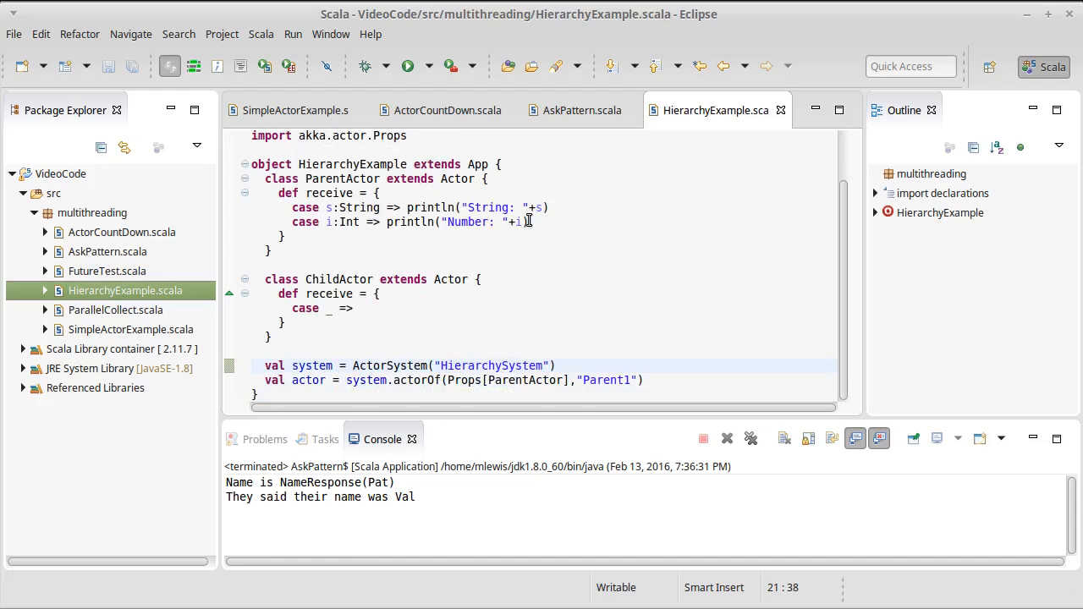
Declare case object CreateChild inside the HierarchyExample object and save.
click(511, 163)
key(Return)
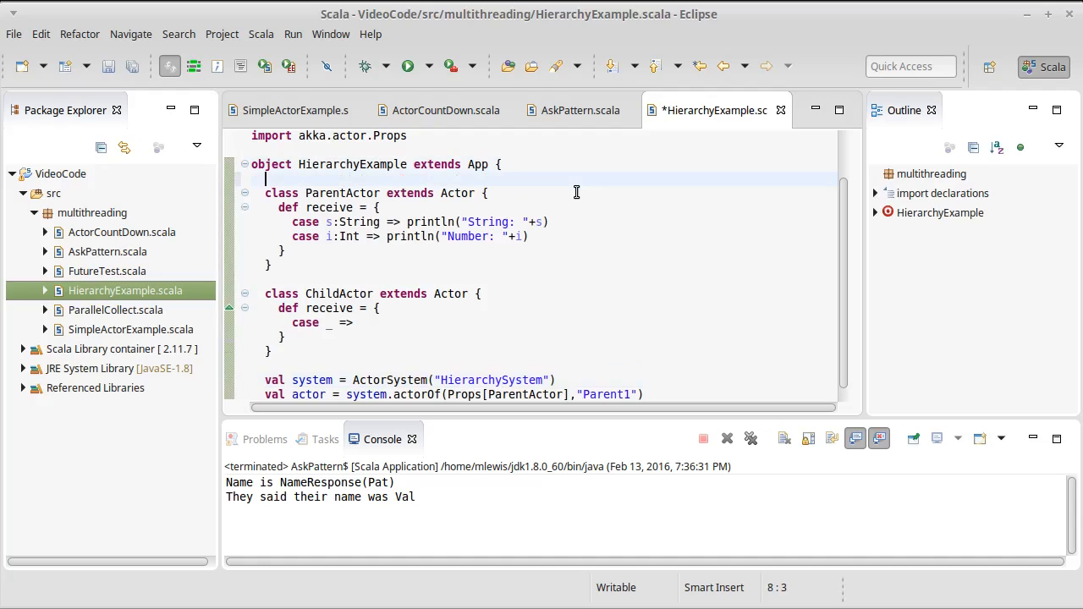
text(case class )
text(CreateCh)
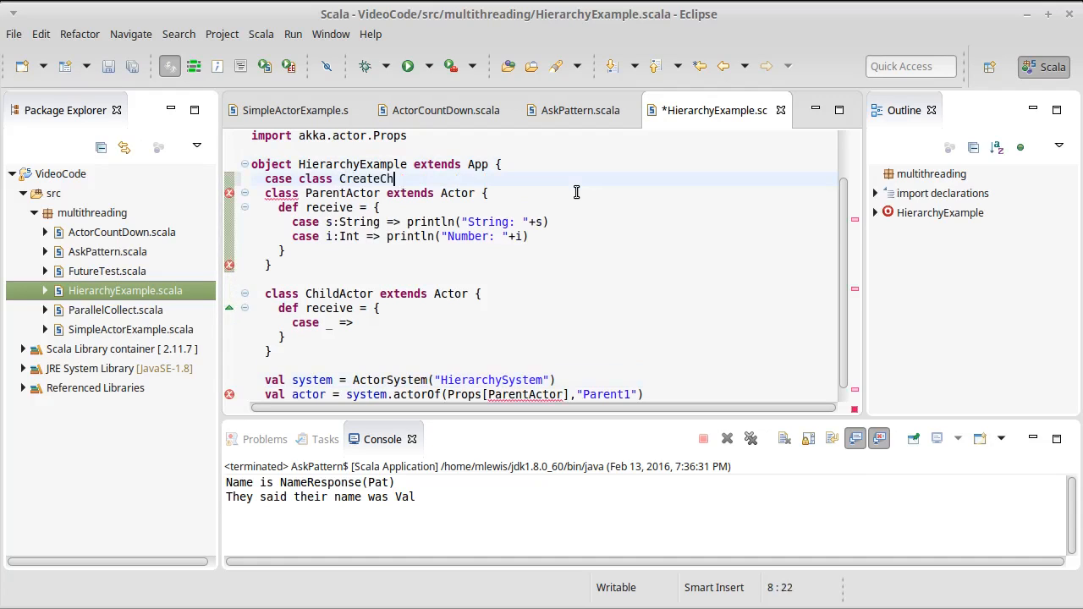
text(ild)
key(Left)
key(ctrl+Left)
key(BackSpace)
key(BackSpace)
key(BackSpace)
key(BackSpace)
key(BackSpace)
key(BackSpace)
text(object)
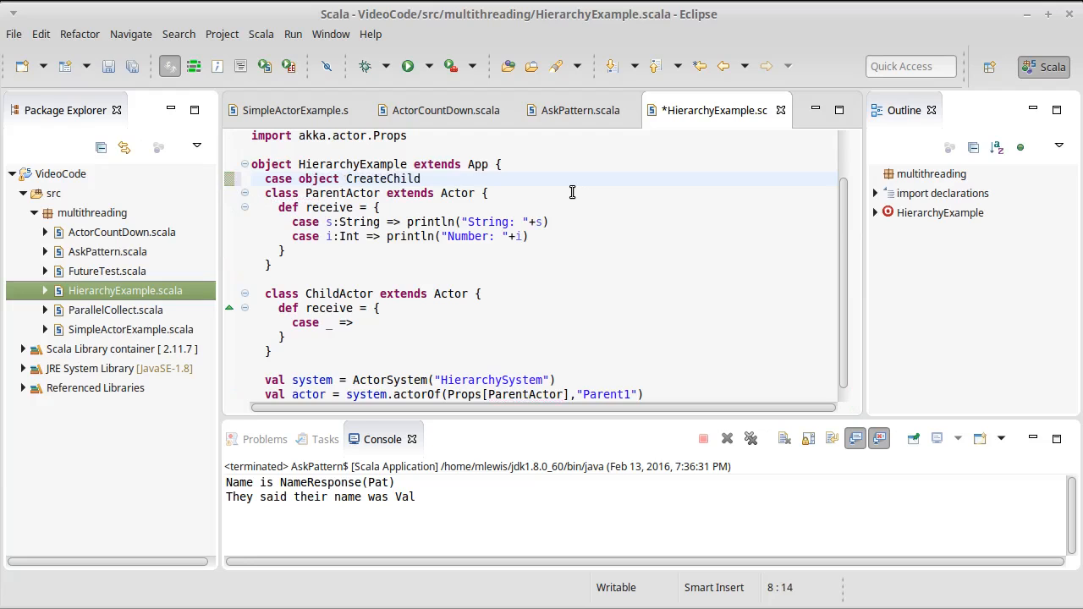
key(ctrl+s)
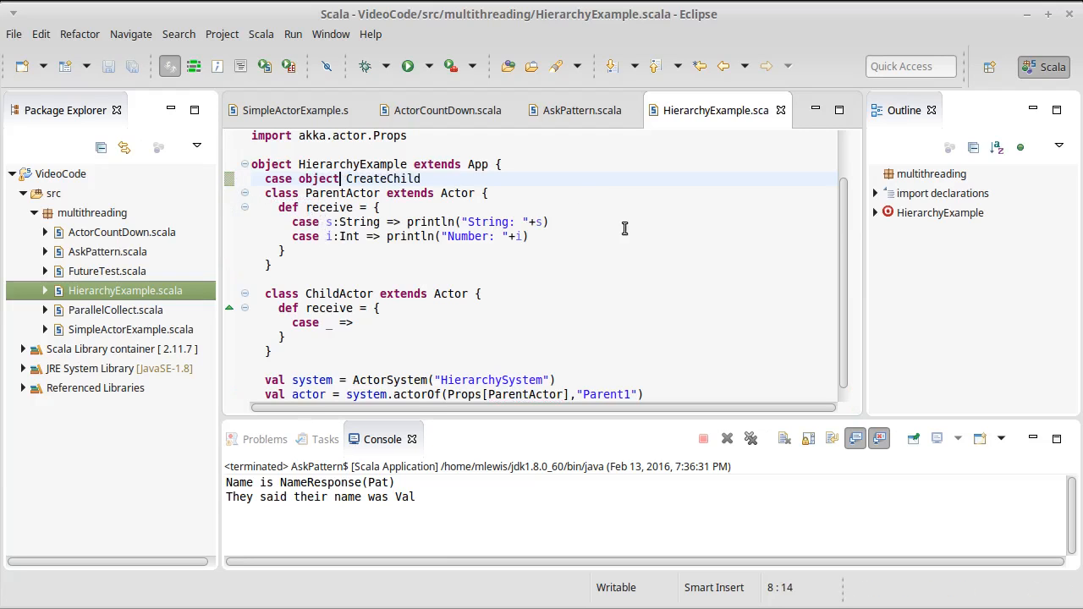
Replace ParentActor's String and Int cases with a single CreateChild case and save.
click(575, 222)
key(shift+Down)
key(Delete)
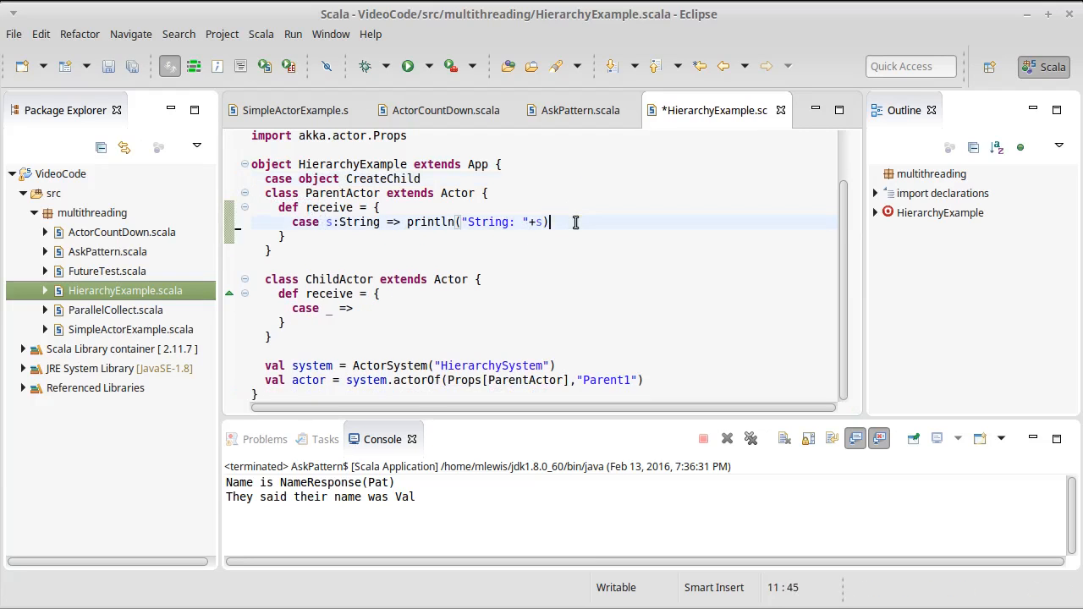
click(380, 221)
key(BackSpace)
key(BackSpace)
key(BackSpace)
key(BackSpace)
key(BackSpace)
key(BackSpace)
key(BackSpace)
text(CreateChild)
key(ctrl+s)
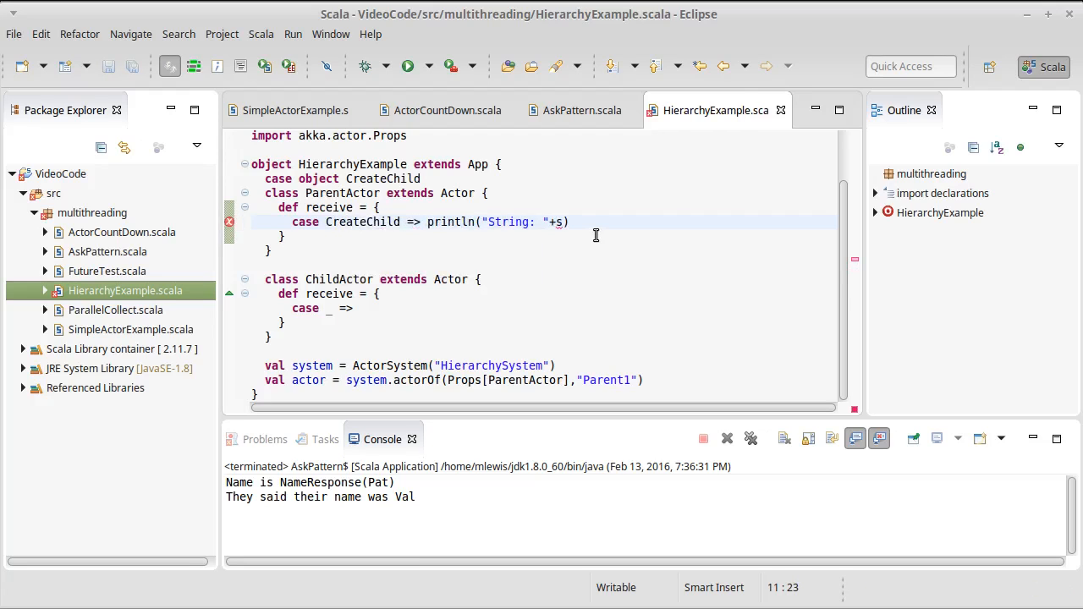
click(483, 179)
key(Return)
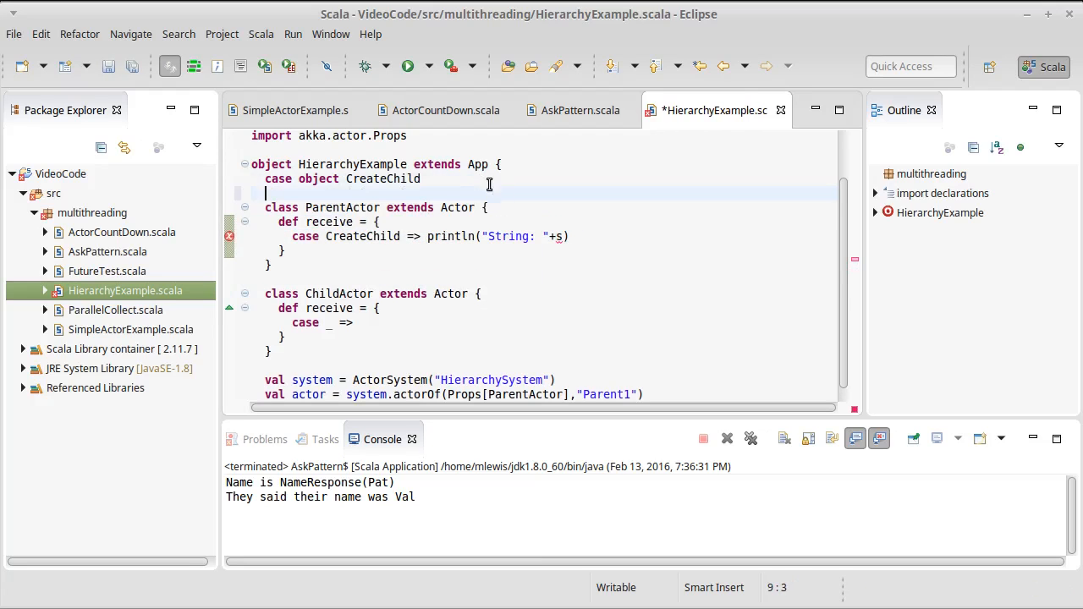
Make the CreateChild case call context.actorOf(Props[ChildActor], "child"+number) instead of println.
drag(571, 236, 429, 236)
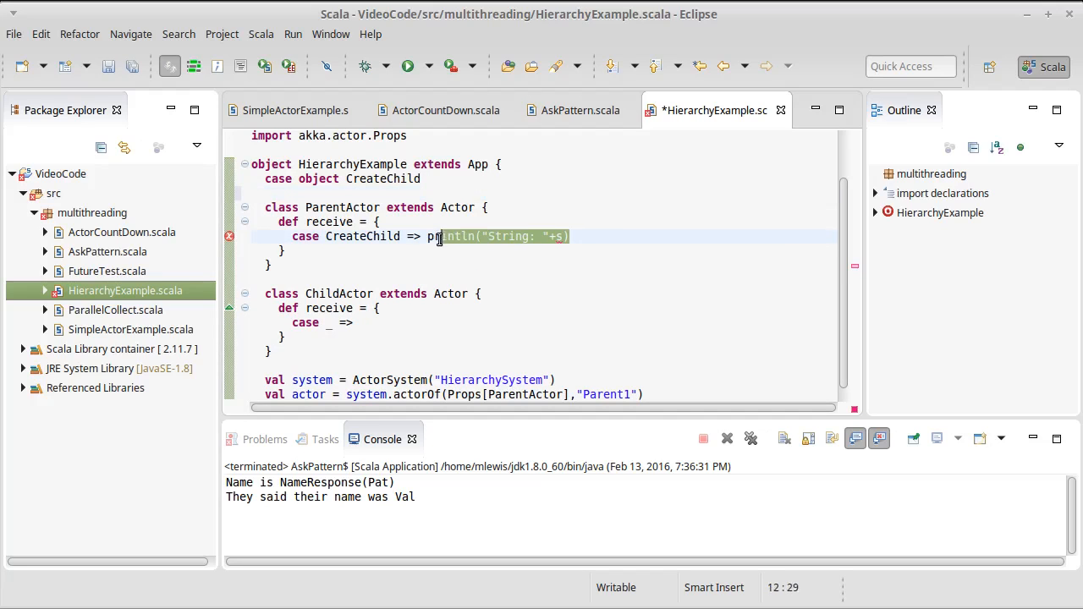
key(BackSpace)
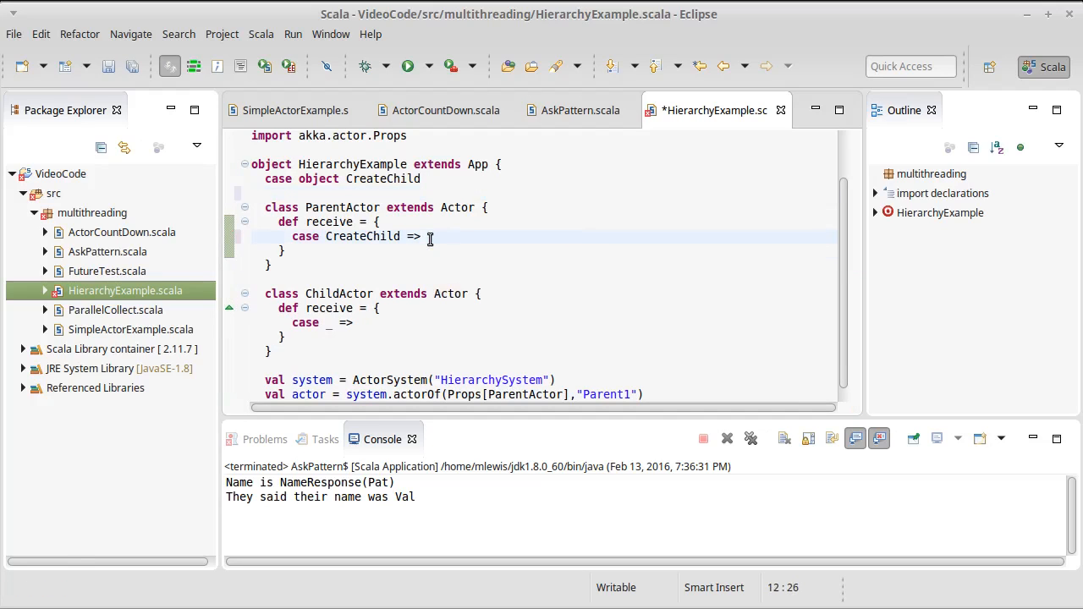
key(Return)
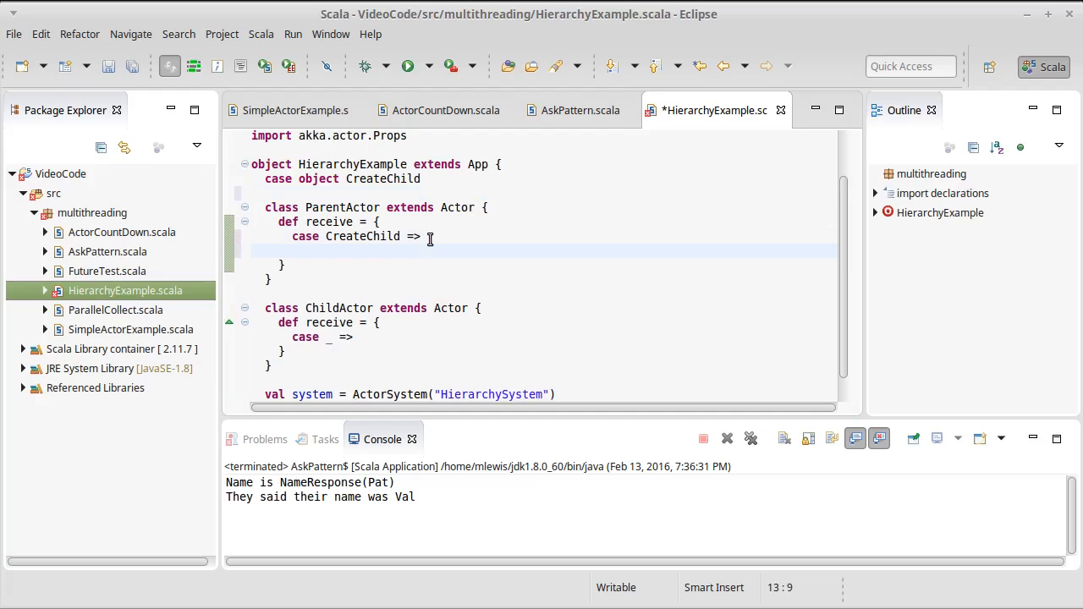
text(context)
text(.cr)
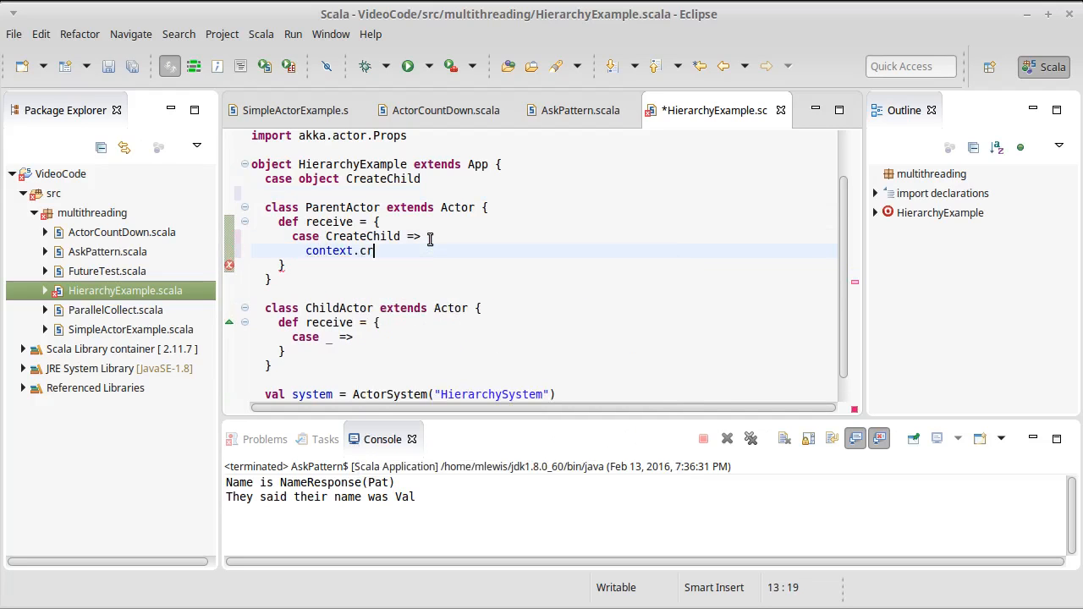
key(BackSpace)
key(BackSpace)
text(act)
key(Return)
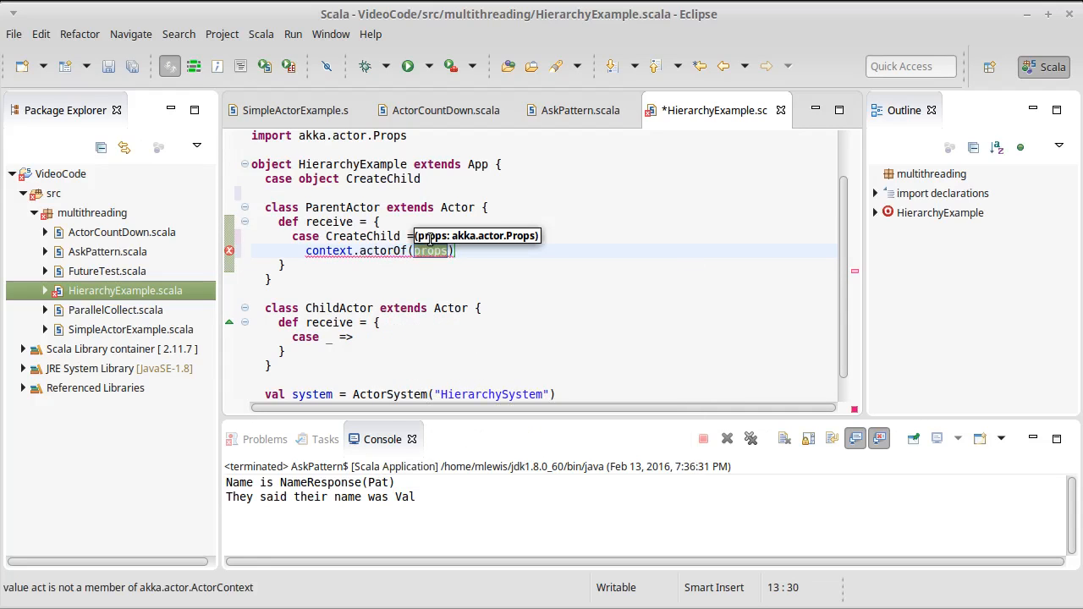
text(Props[ChildActor)
text(])
text(,)
text("c)
key(BackSpace)
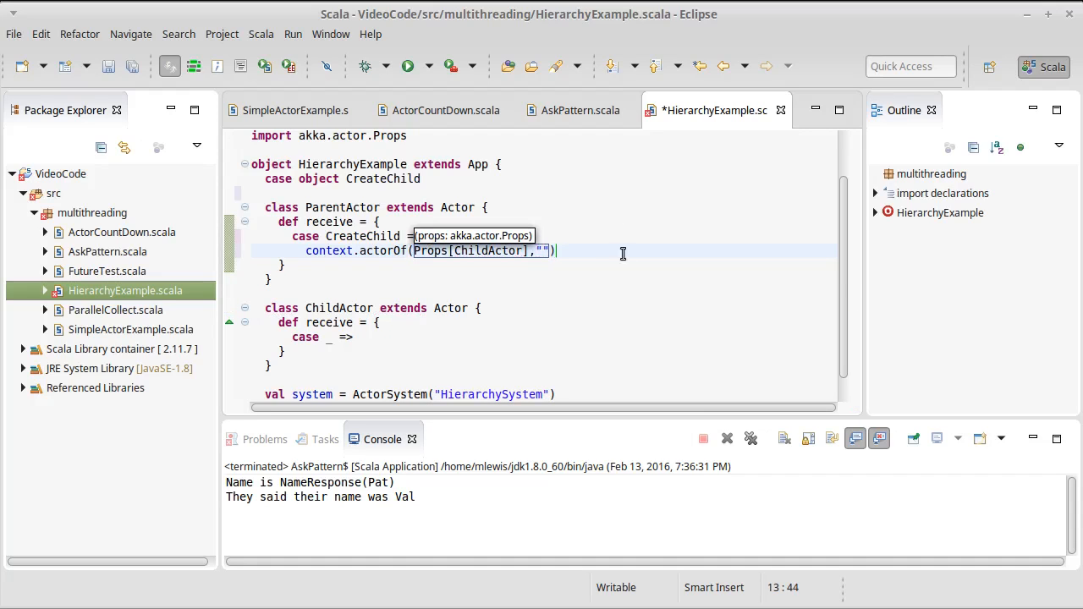
click(622, 256)
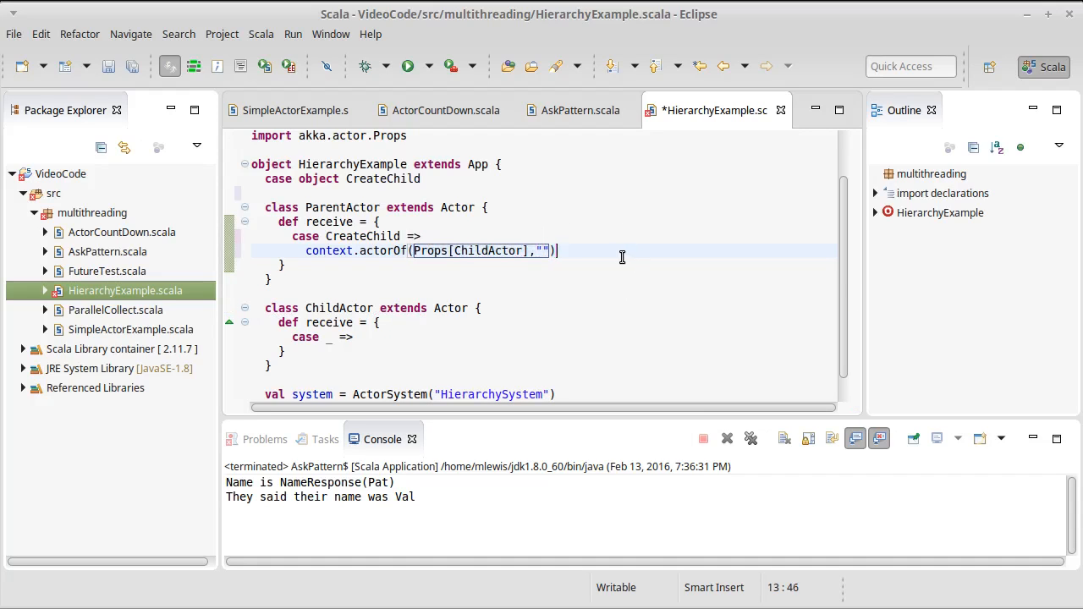
key(Left)
key(Left)
text(child)
text(+)
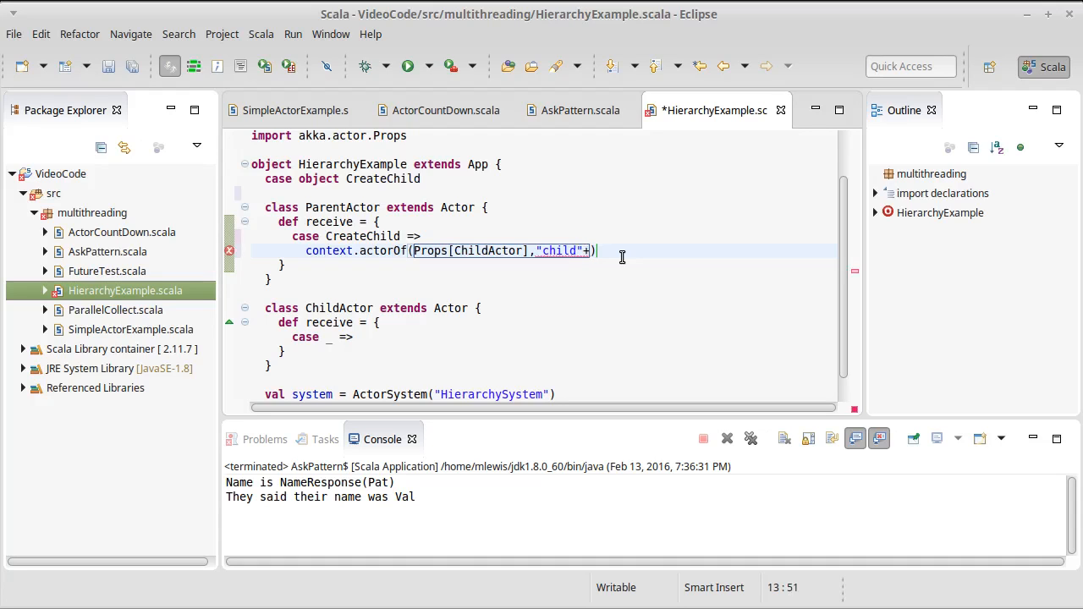
text(number)
Add private var number = 0 at the top of ParentActor and save.
key(Up)
key(Up)
key(Up)
key(End)
key(Return)
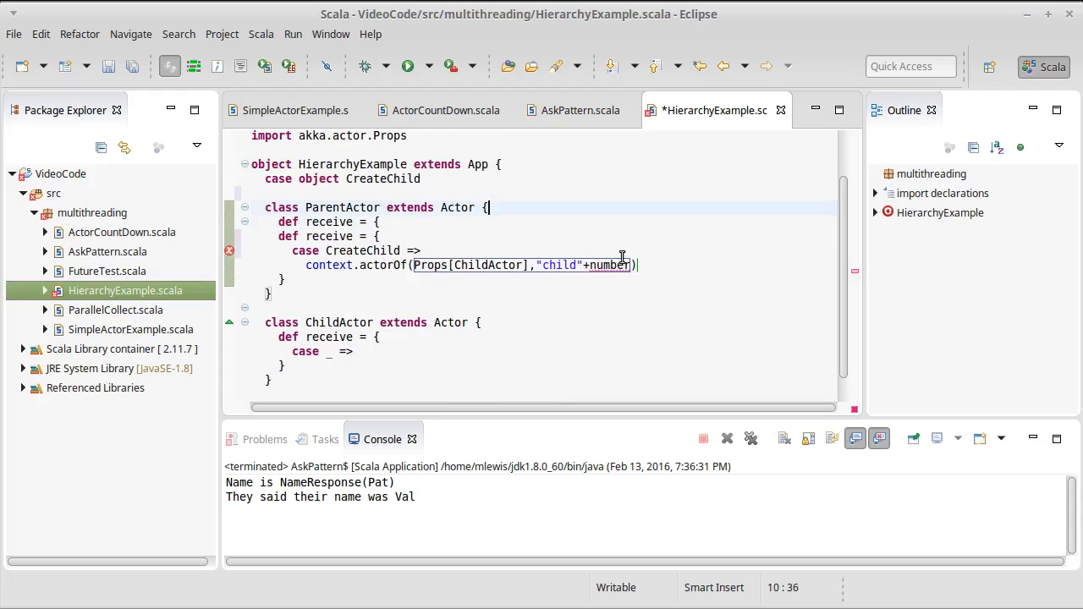
text(private var )
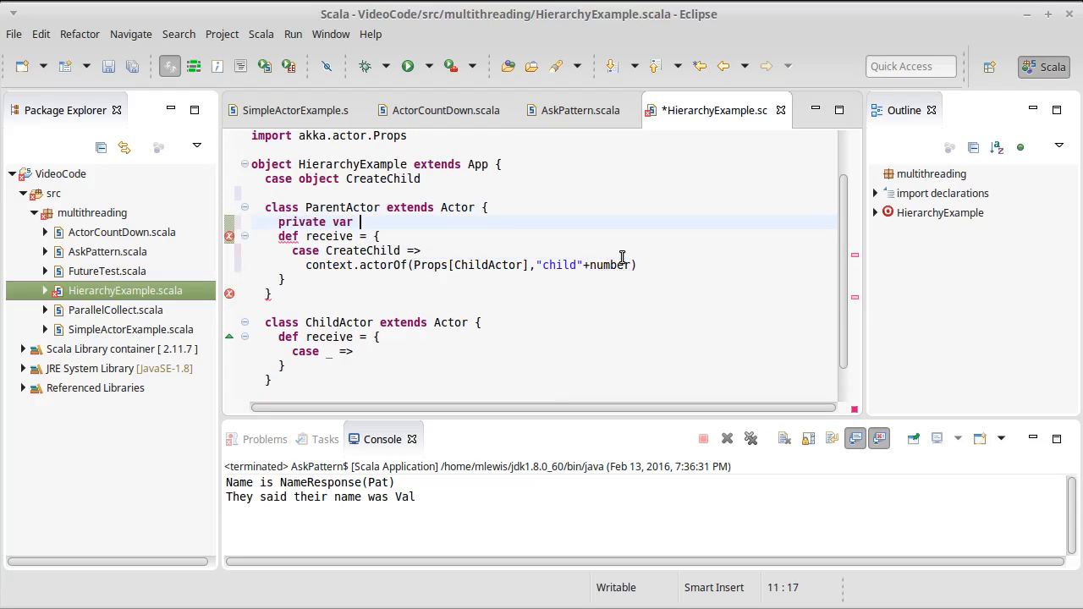
text(number = 0)
key(ctrl+s)
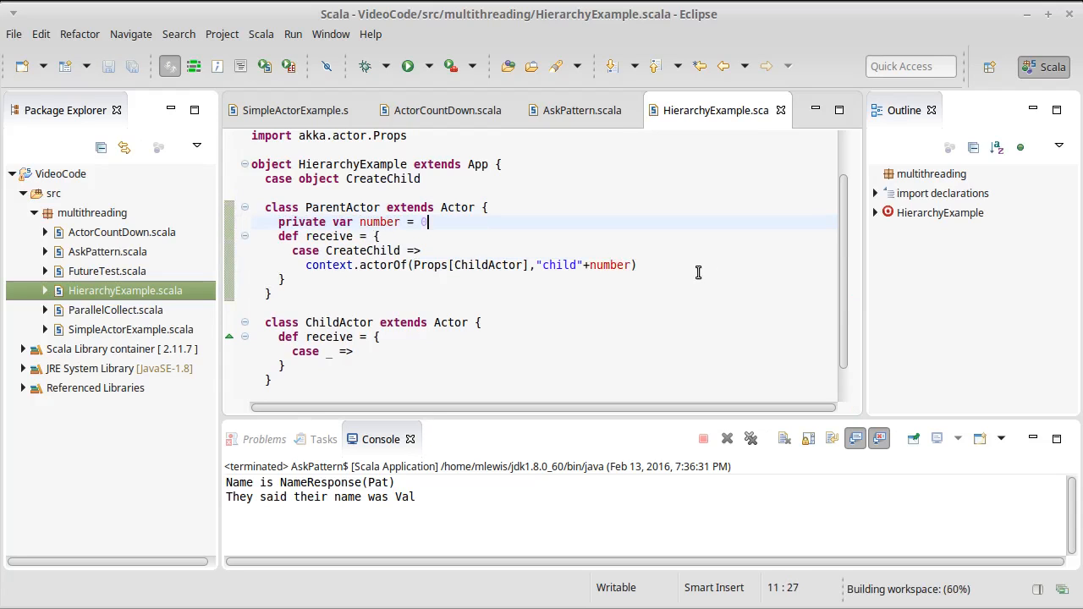
Add number += 1 after the child creation line and save.
click(653, 265)
key(Return)
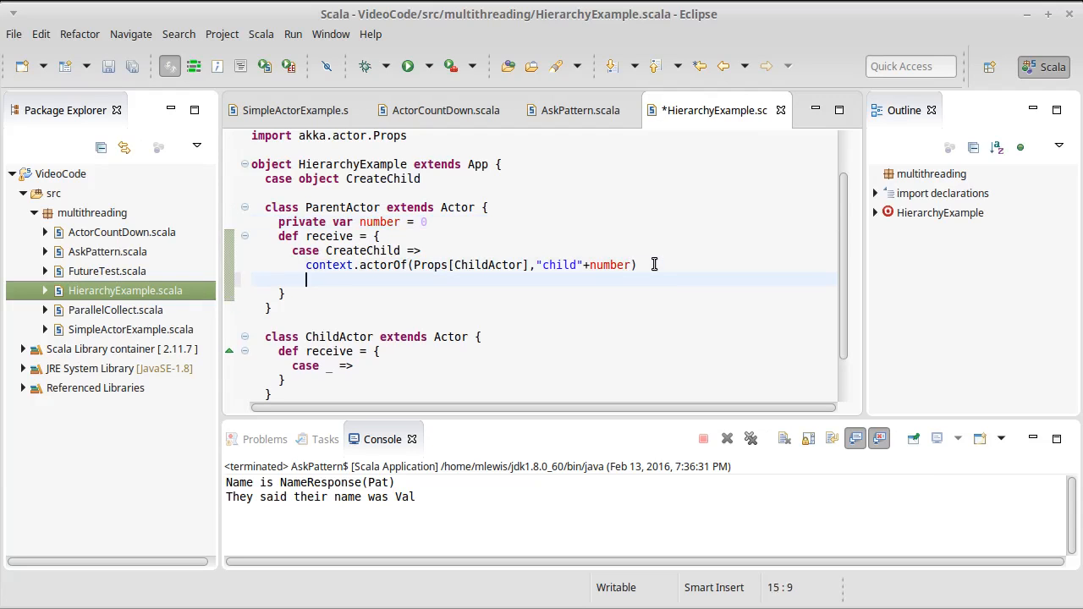
text(number += 1)
key(ctrl+s)
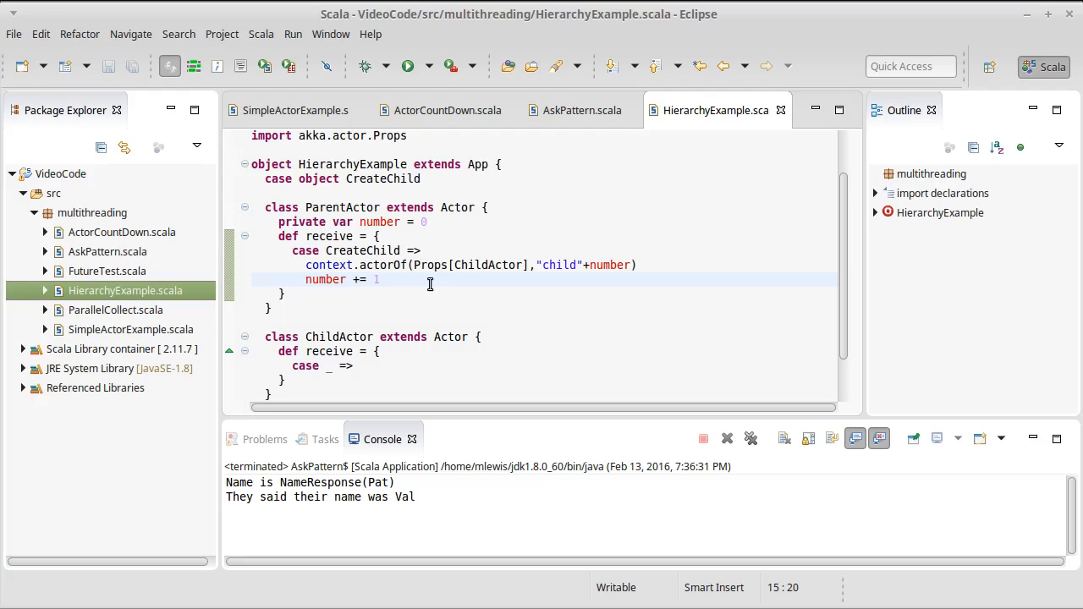
scroll(519, 315, down, 1)
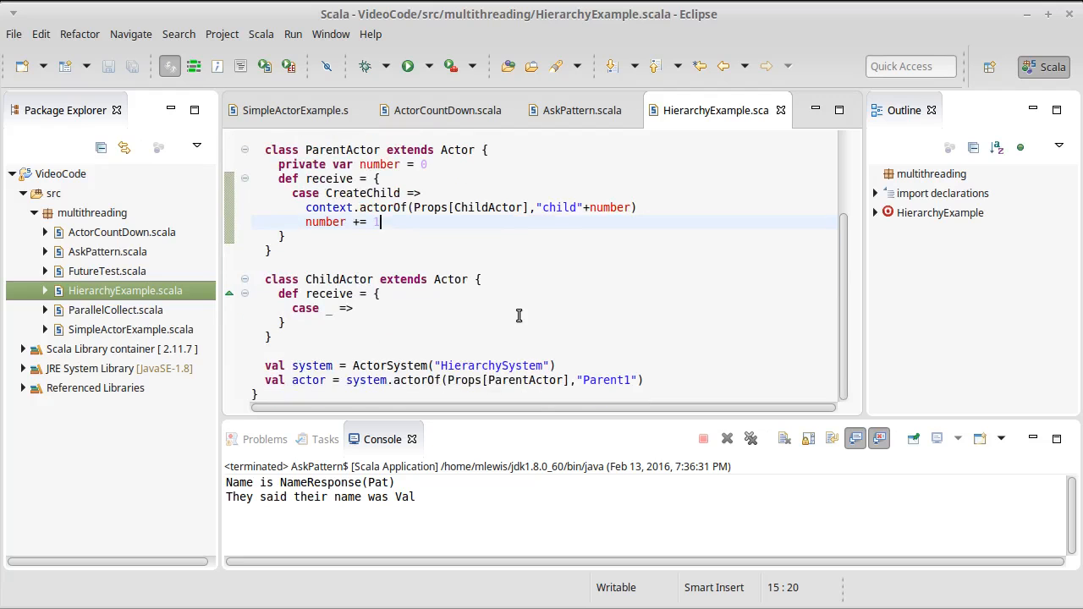
scroll(480, 328, up, 1)
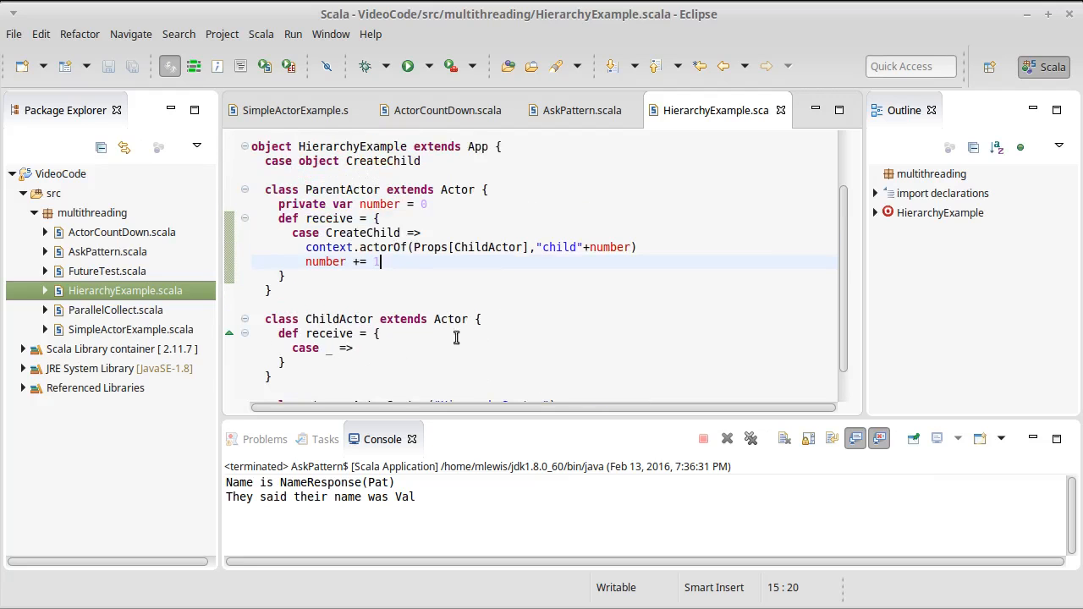
Declare case object SignalChildren below CreateChild, correcting the 'Singal' misspelling.
click(427, 161)
key(Return)
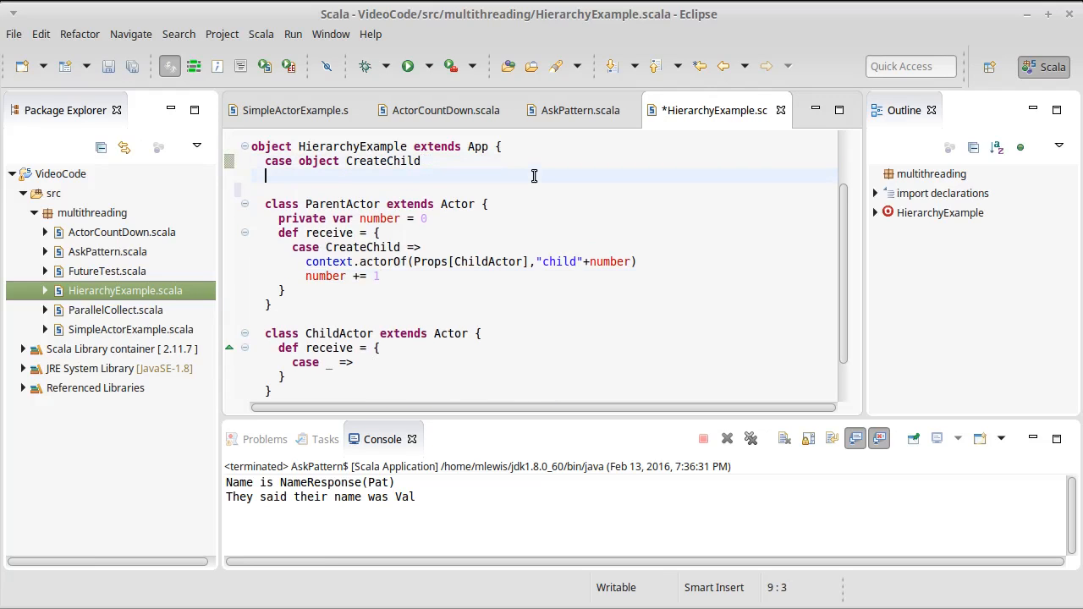
text(case )
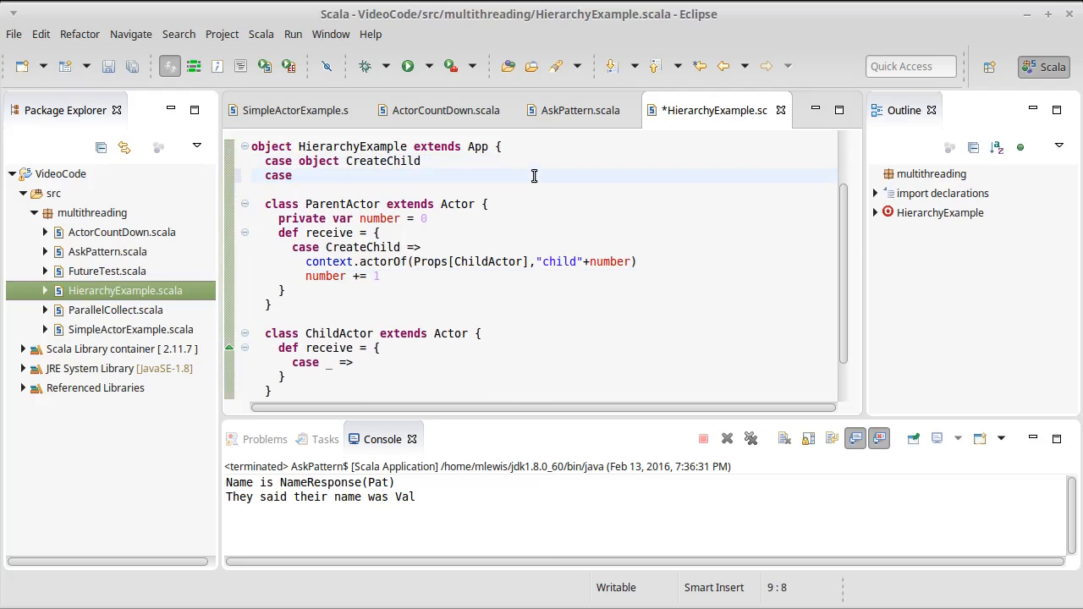
text(object)
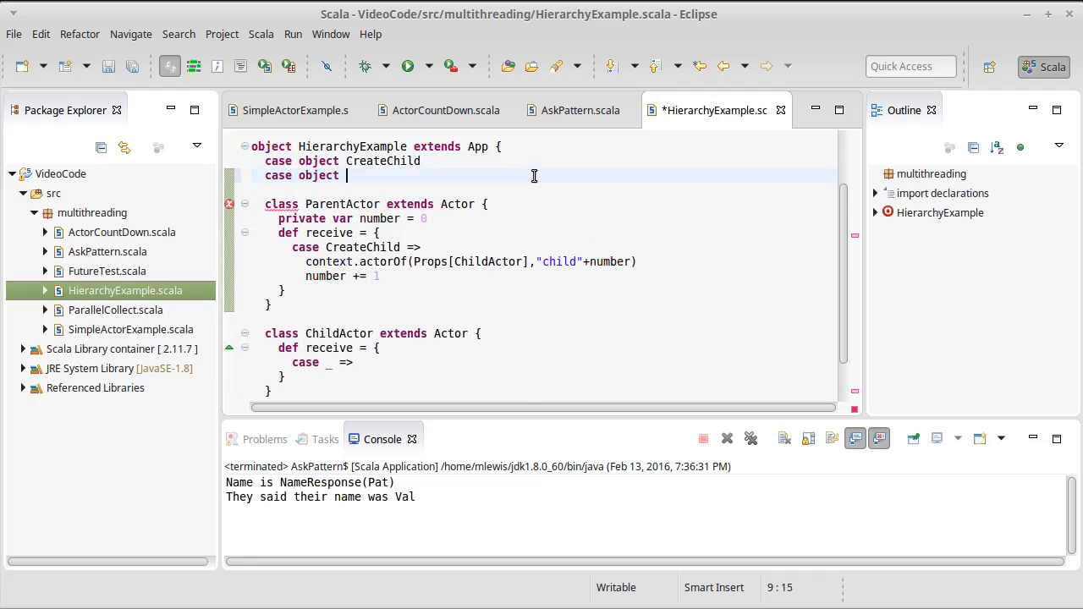
text( SingalChildren)
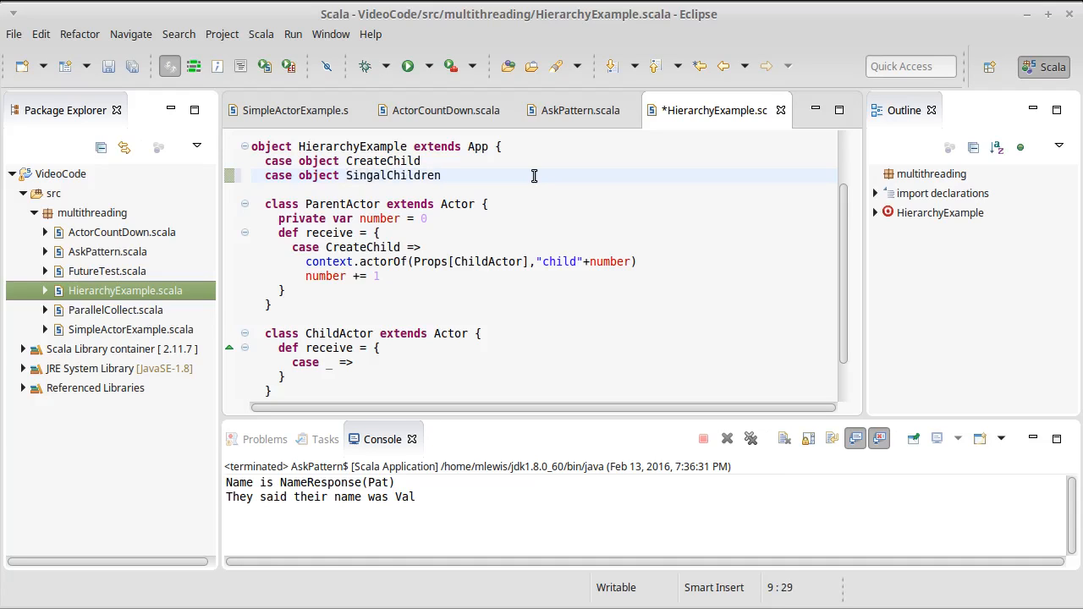
key(Left)
key(Left)
key(Left)
key(Left)
key(Left)
key(Left)
key(BackSpace)
text(n)
Add an empty case SignalChildren => to ParentActor's receive after number += 1.
click(412, 277)
key(Return)
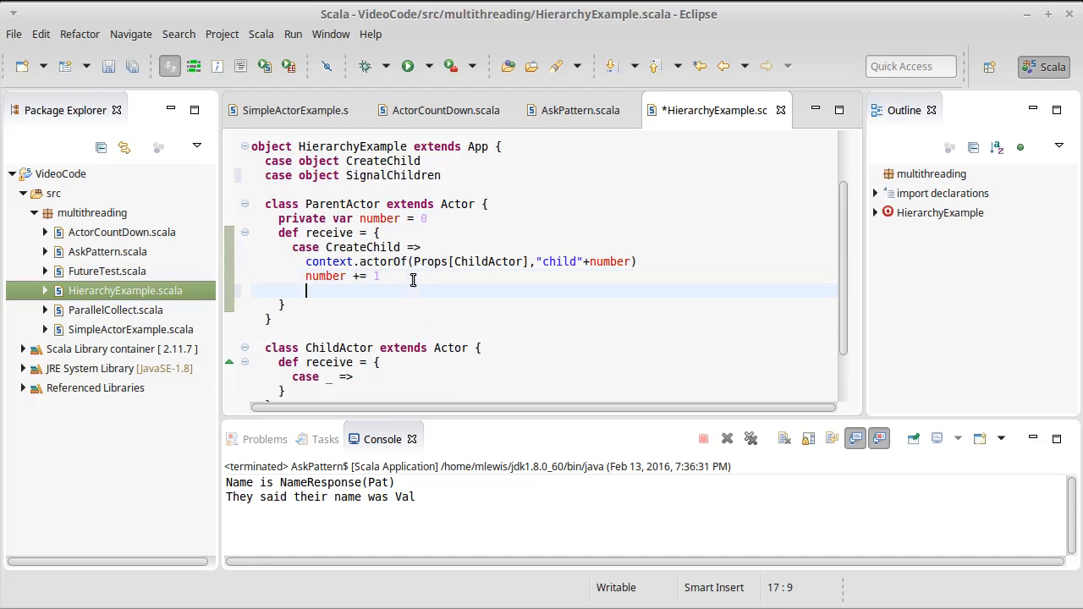
key(BackSpace)
key(BackSpace)
text(case SignalChildren =>)
key(Return)
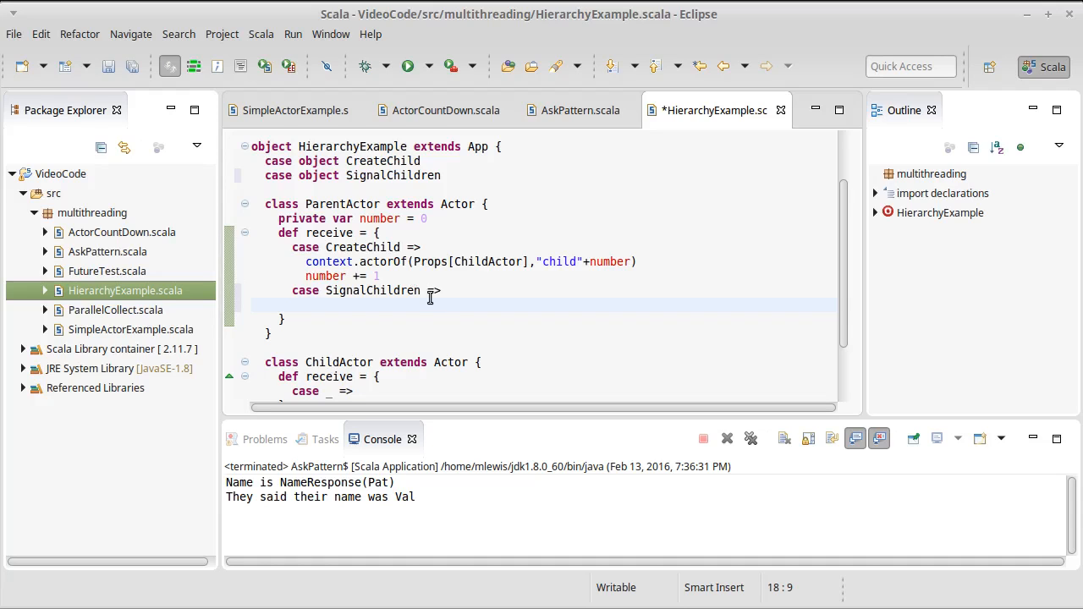
scroll(432, 292, down, 1)
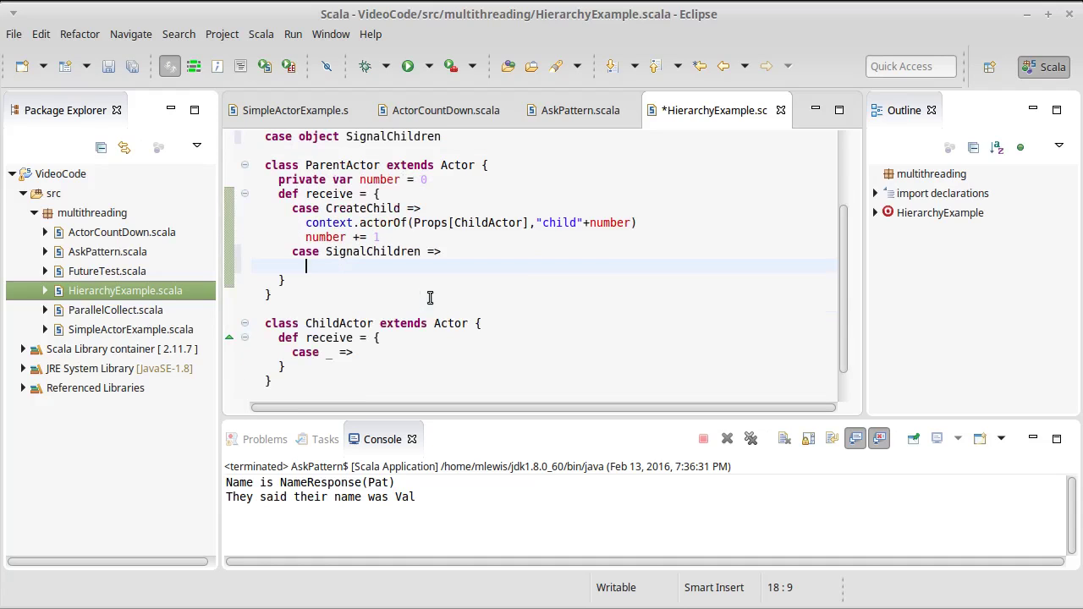
Declare case object PrintSignal below the SignalChildren declaration.
click(453, 137)
key(Return)
key(Return)
text(case object Signal)
key(BackSpace)
key(BackSpace)
key(BackSpace)
key(BackSpace)
key(BackSpace)
key(BackSpace)
text(PrintSingal)
key(BackSpace)
key(BackSpace)
key(BackSpace)
key(BackSpace)
text(gnal)
Replace ChildActor's catch-all with case PrintSignal => println(self), dropping the tried .path, and save.
key(ctrl+s)
scroll(454, 254, down, 3)
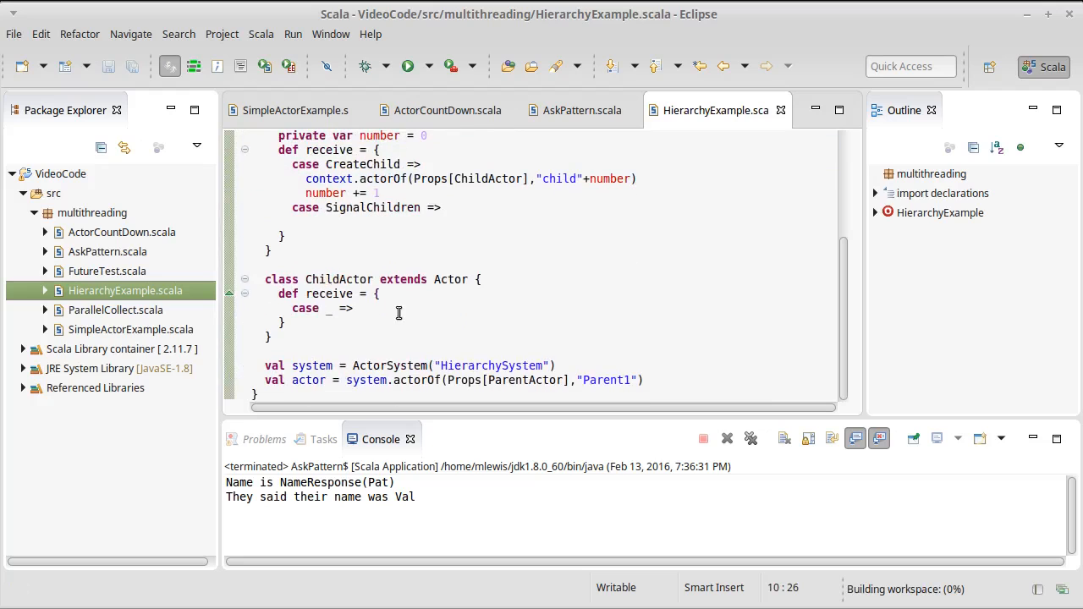
click(330, 309)
key(BackSpace)
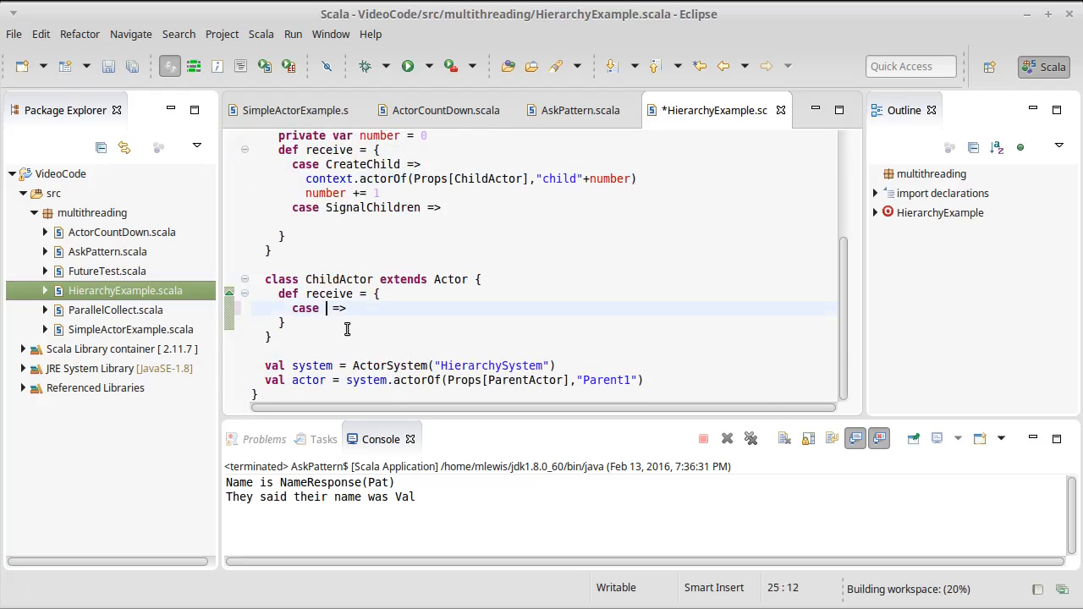
text(Print)
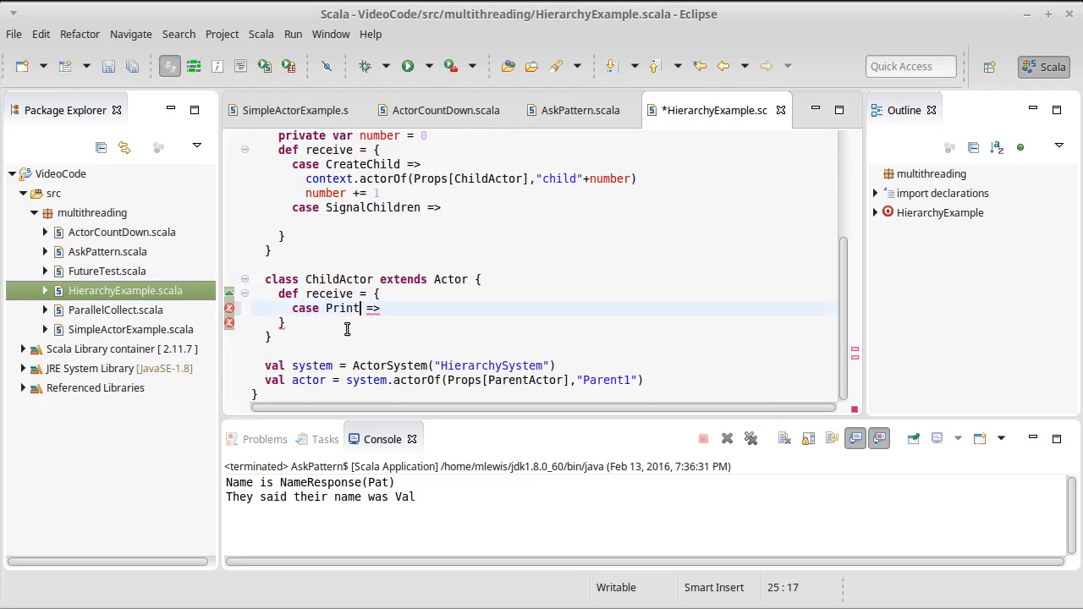
text(Signal)
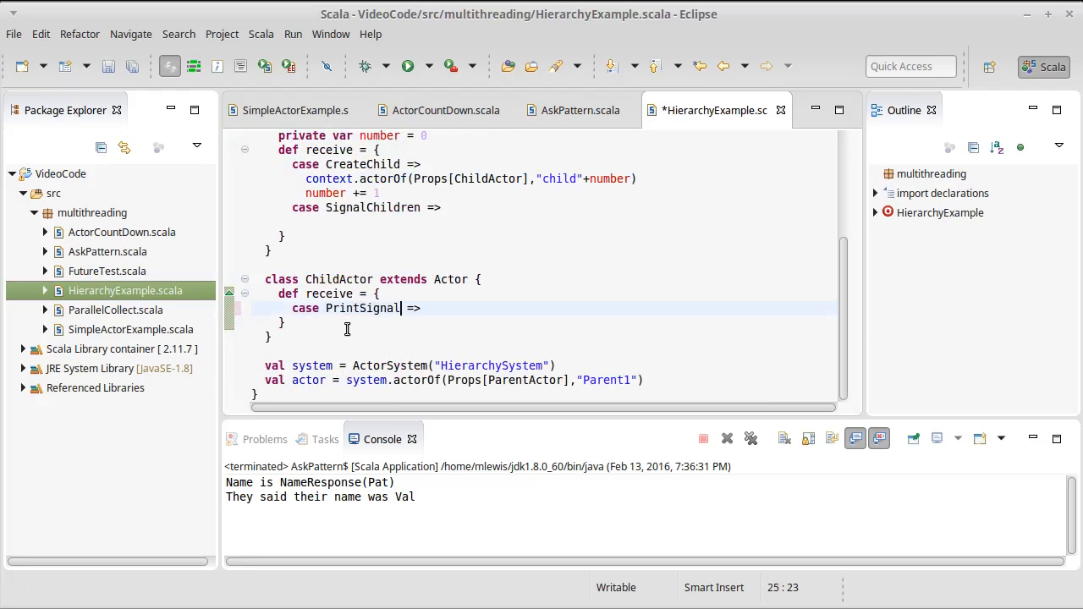
key(End)
text(println()
text(self))
key(Left)
text(.path)
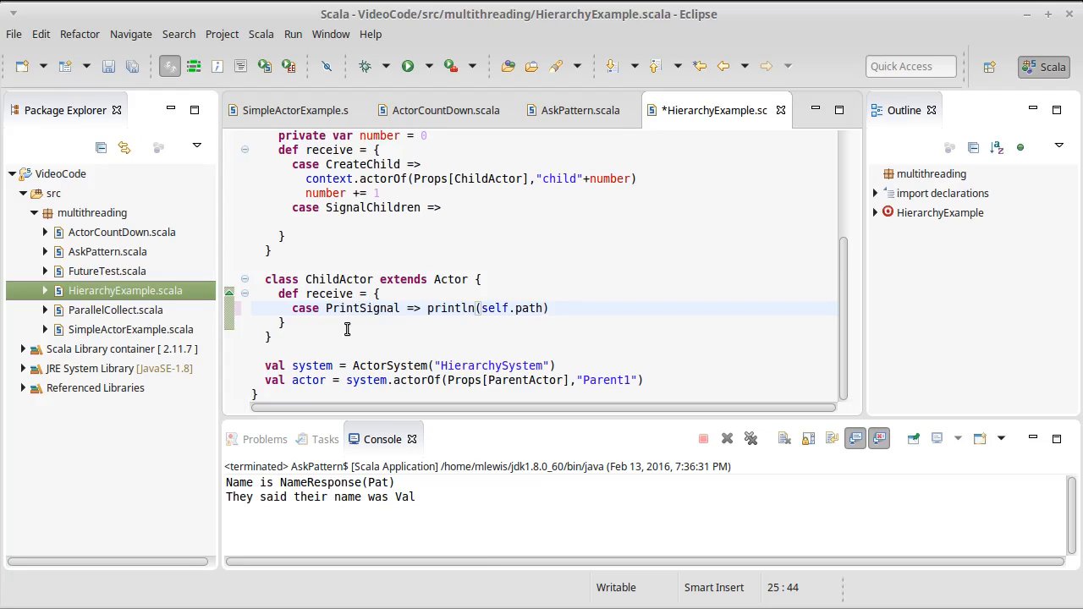
key(ctrl+s)
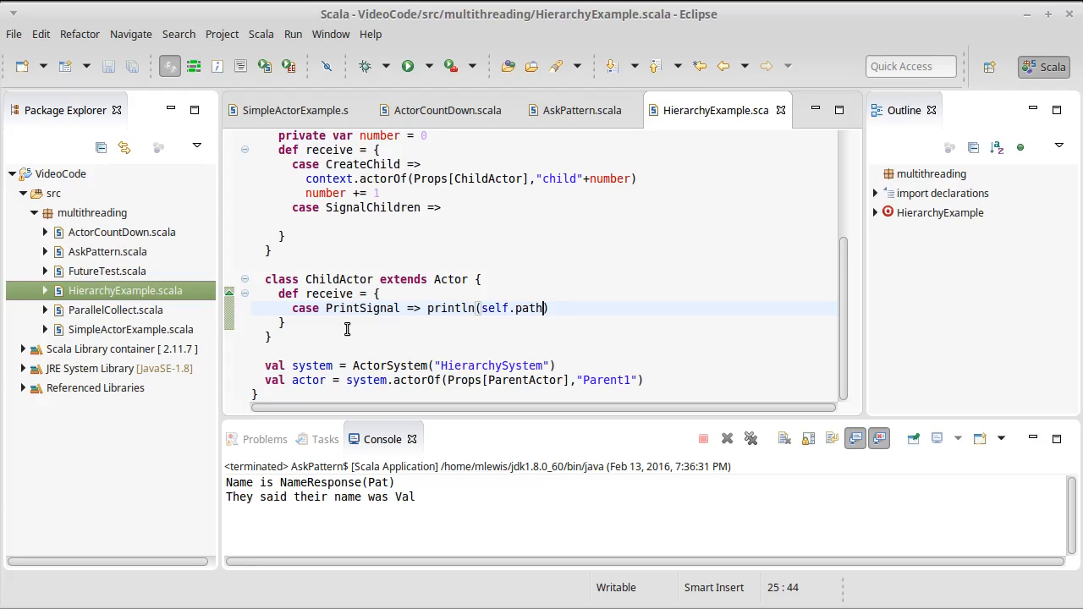
key(BackSpace)
key(BackSpace)
key(BackSpace)
key(BackSpace)
key(BackSpace)
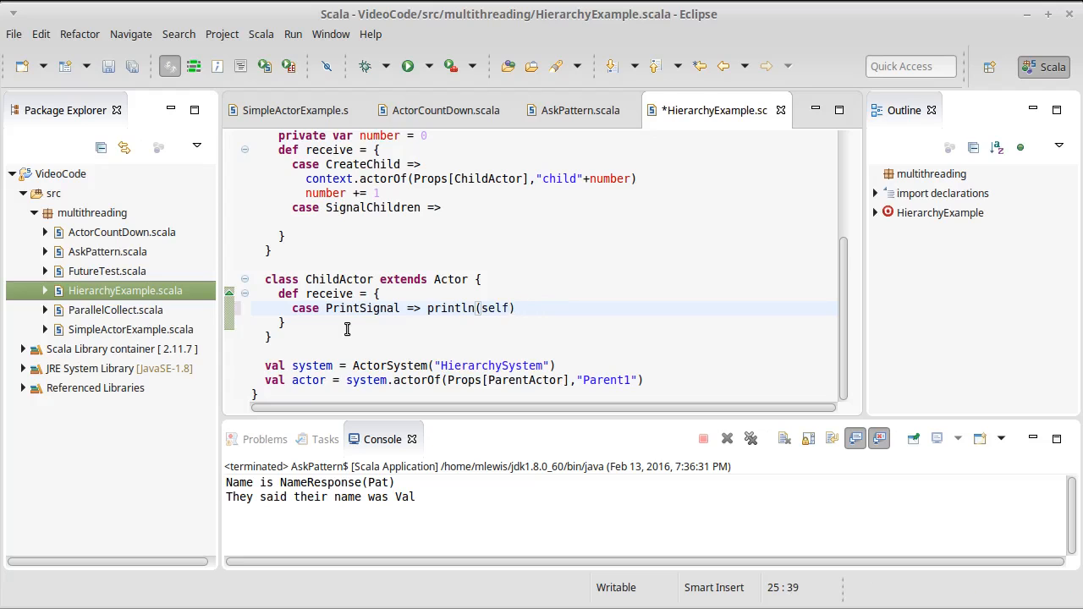
key(ctrl+s)
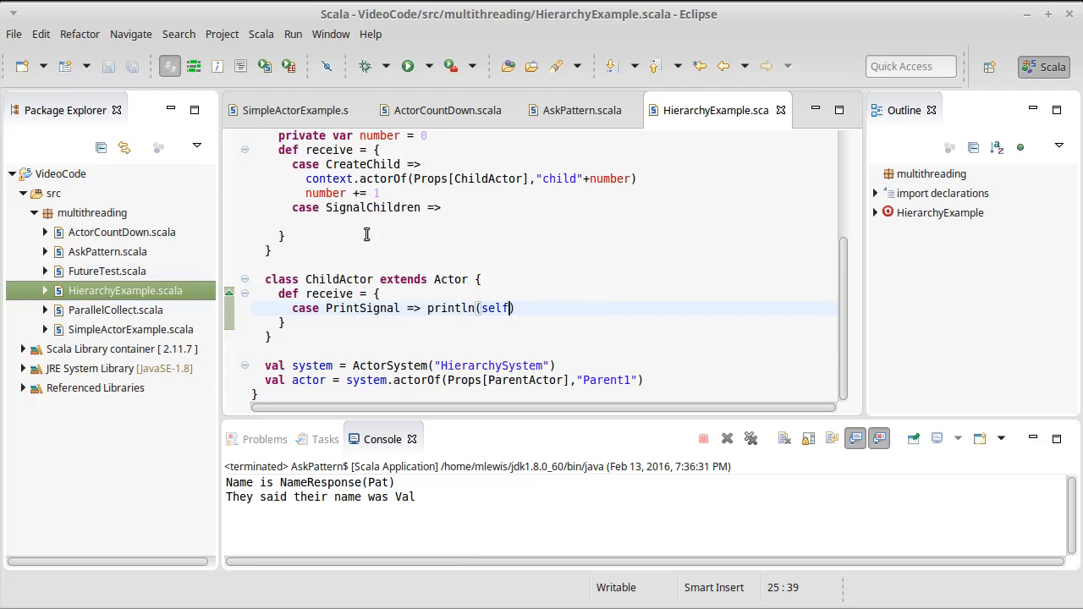
scroll(453, 258, up, 3)
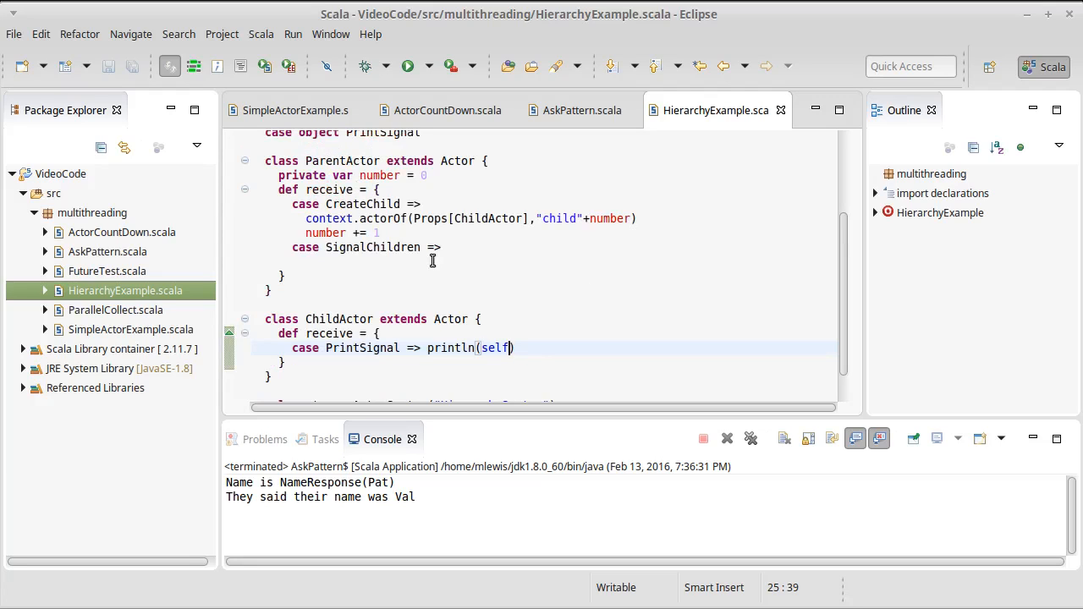
Add private val children = collection.mutable.Buffer[ActorRef]() under the number field.
click(446, 176)
scroll(446, 175, up, 3)
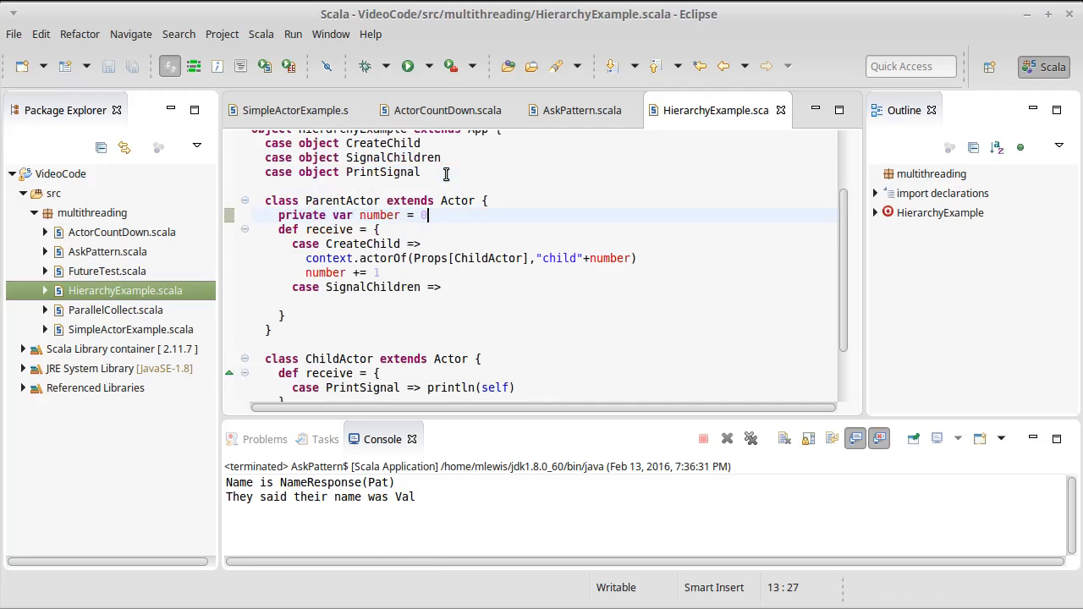
key(Return)
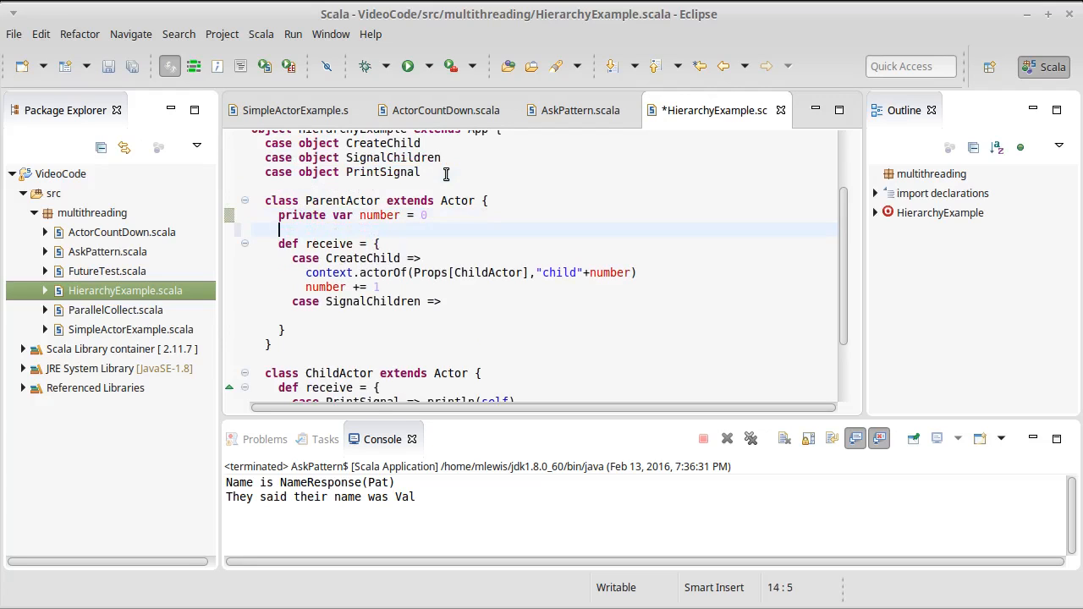
text(private )
text(val )
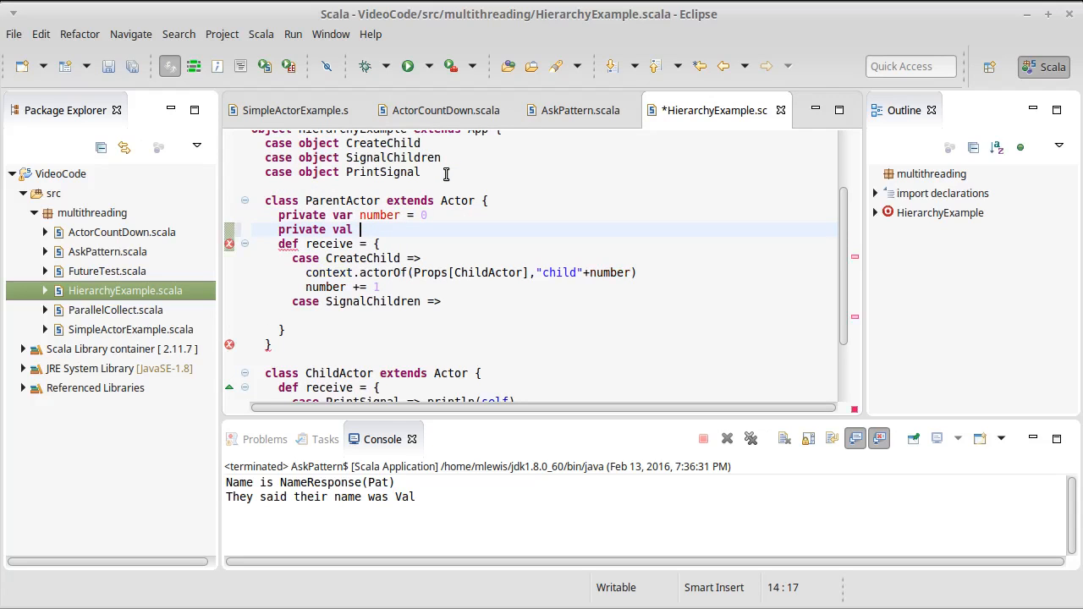
text(collection.mutable)
key(ctrl+Left)
key(ctrl+Left)
key(ctrl+Left)
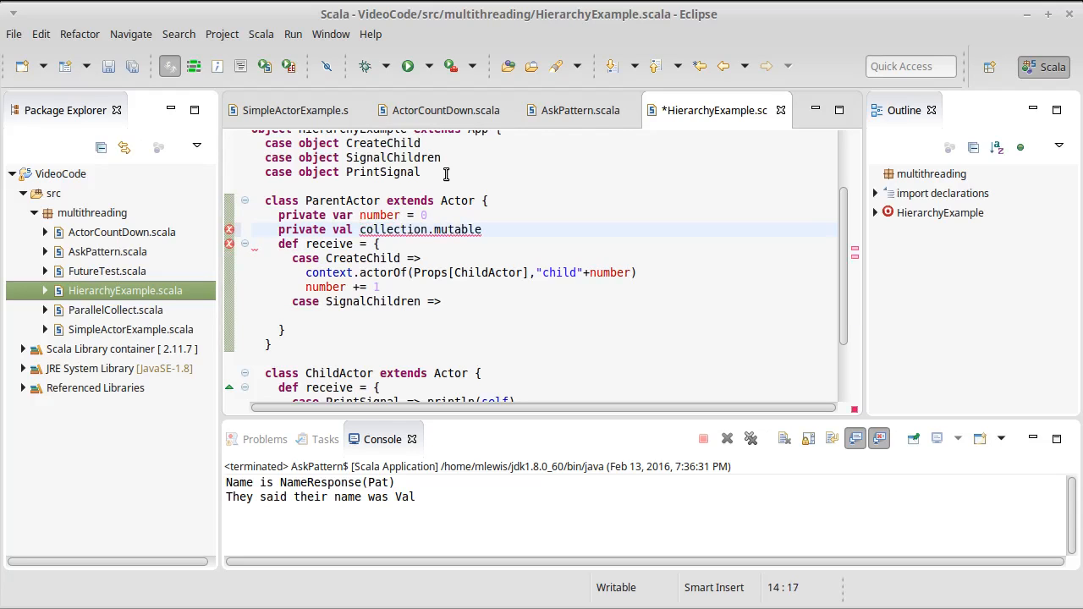
text(children =)
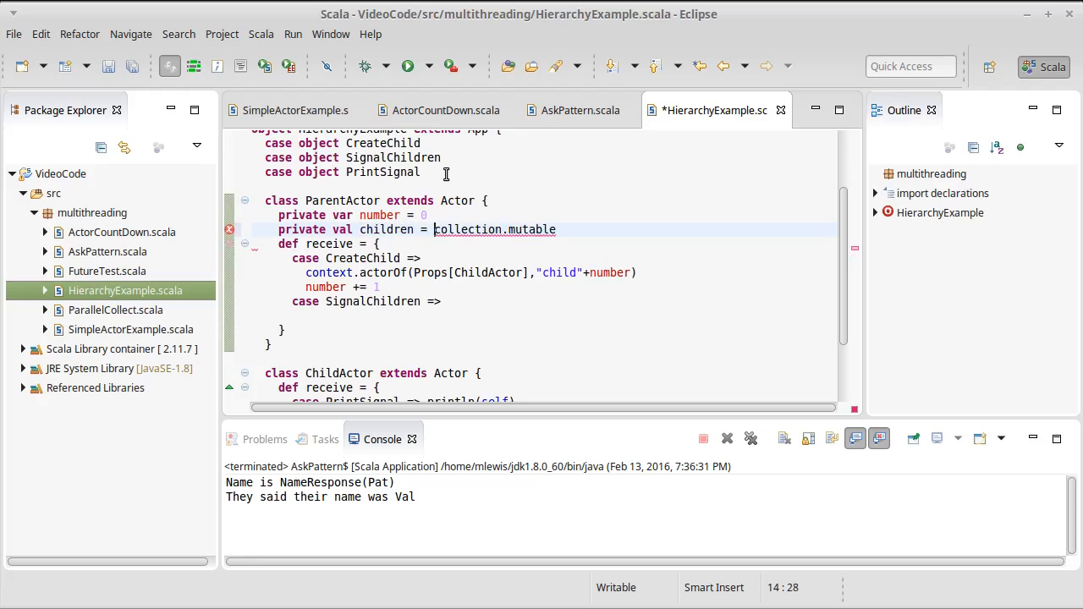
key(End)
text(.Buf)
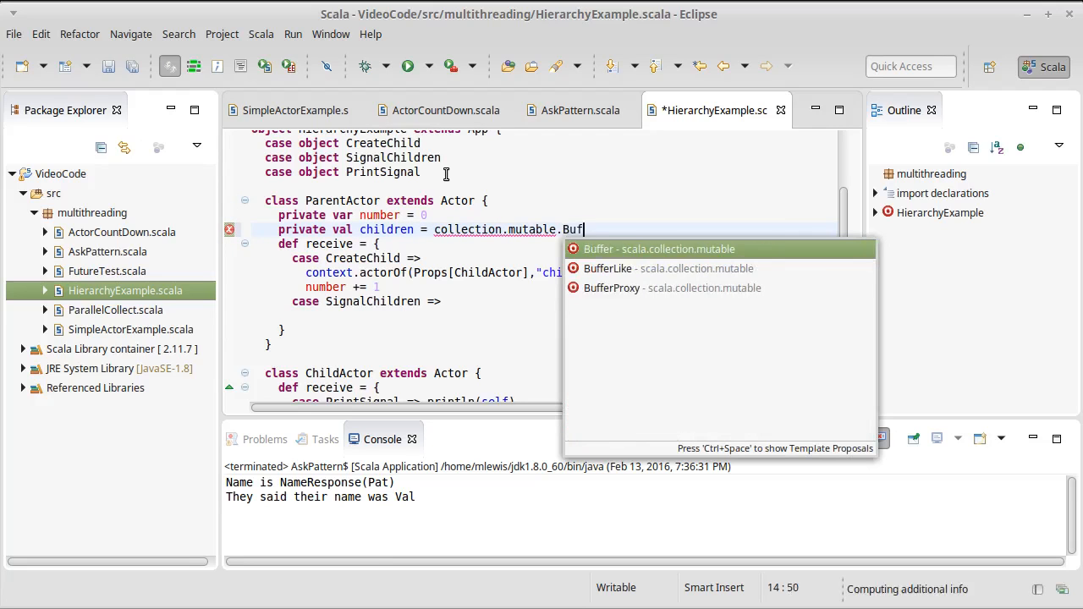
text(fer[)
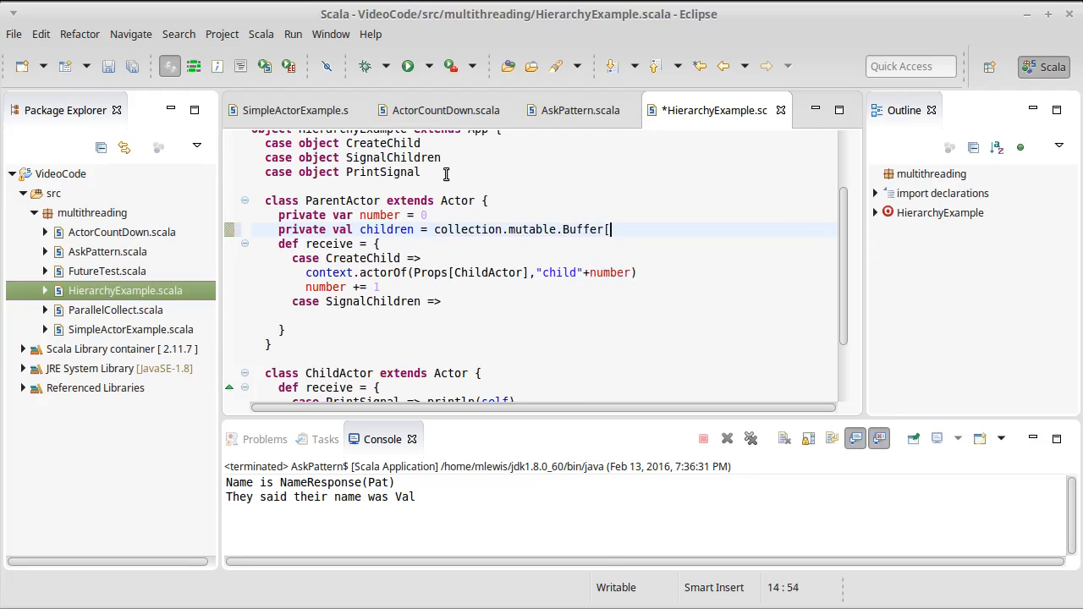
text(Ac)
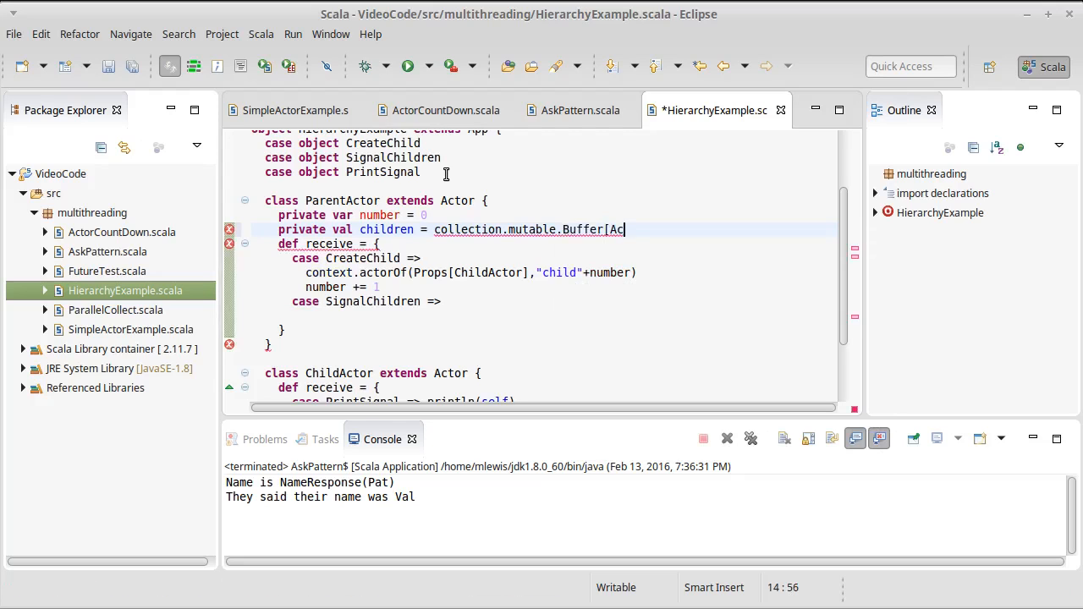
text(torRef)
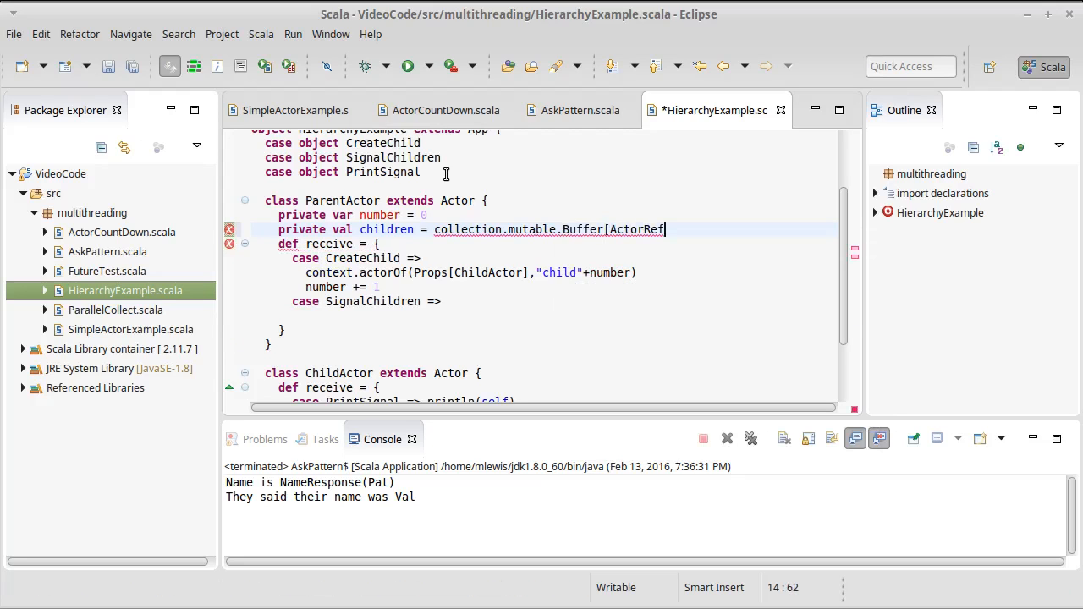
text(]())
Prefix the child actorOf line with children += so each new child is stored.
key(Down)
key(Down)
key(Down)
key(End)
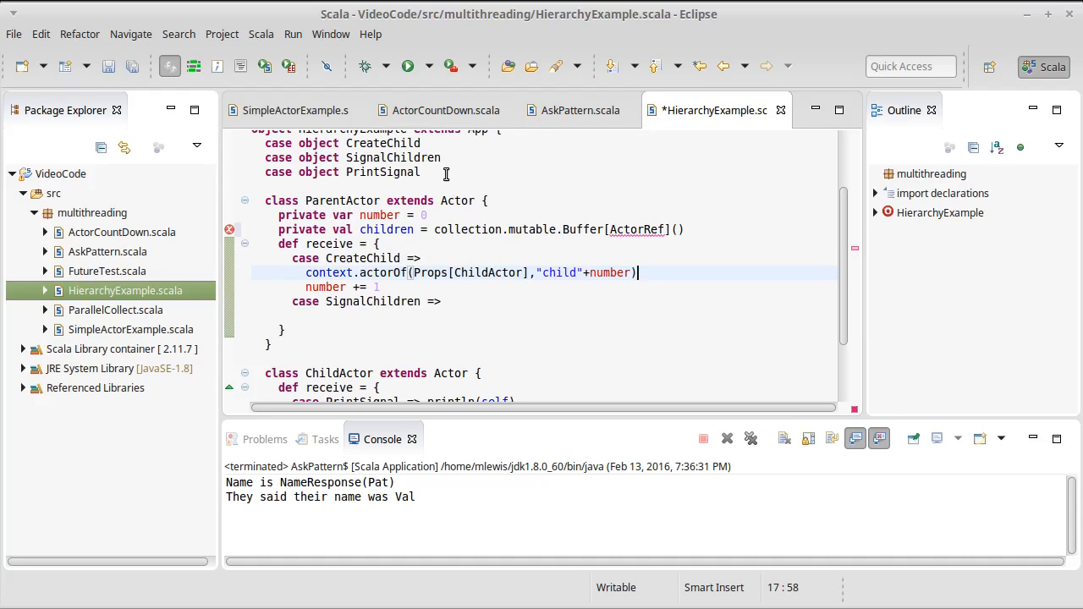
key(Home)
text(children +=)
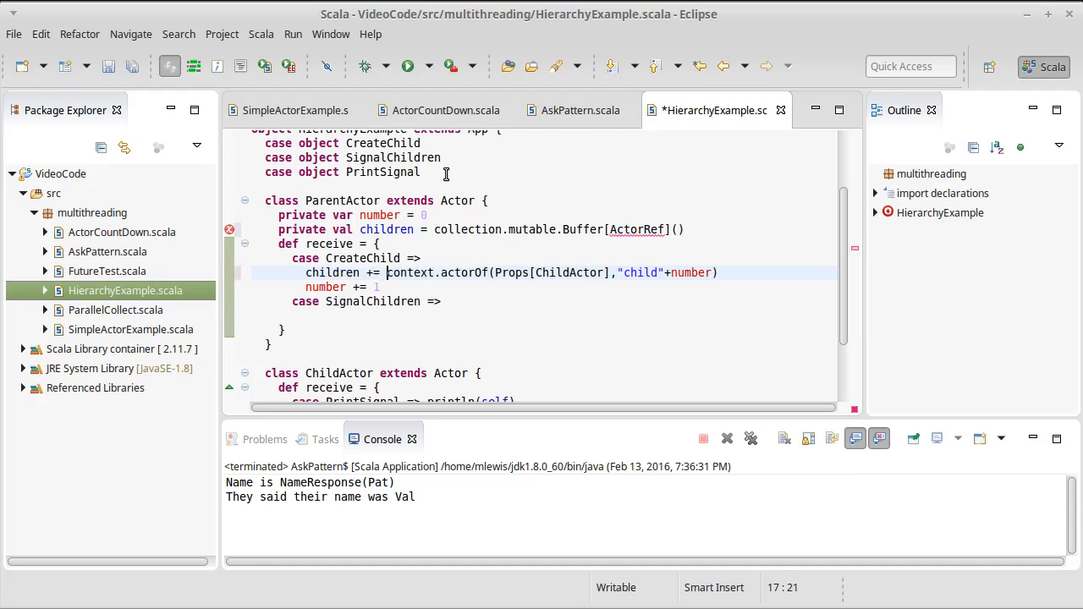
Import akka.actor.ActorRef for the buffer type and save the file.
mouse_move(638, 229)
key(ctrl+shift+o)
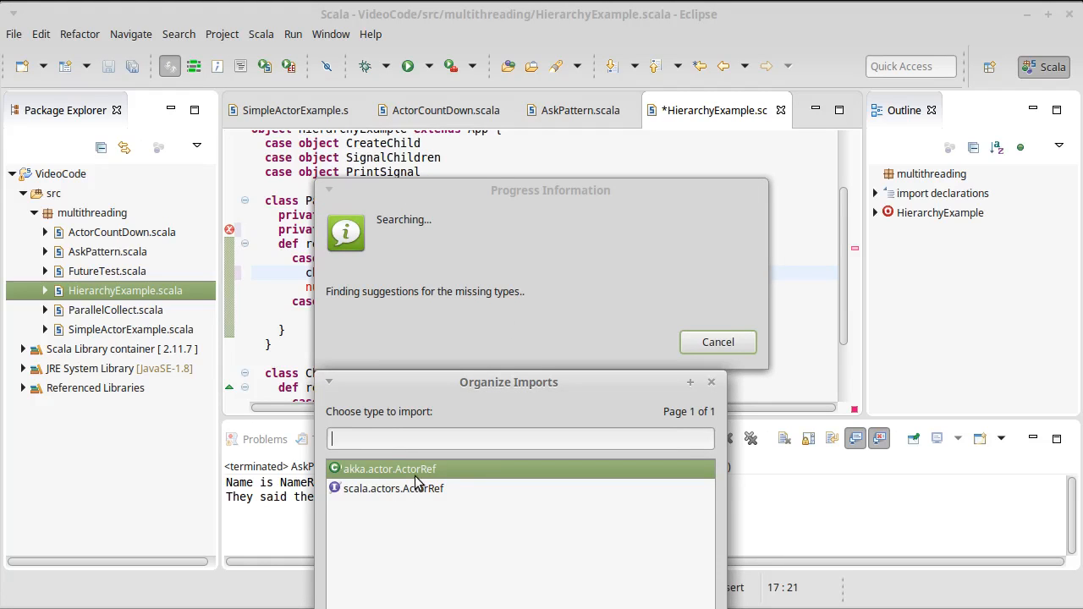
double_click(415, 472)
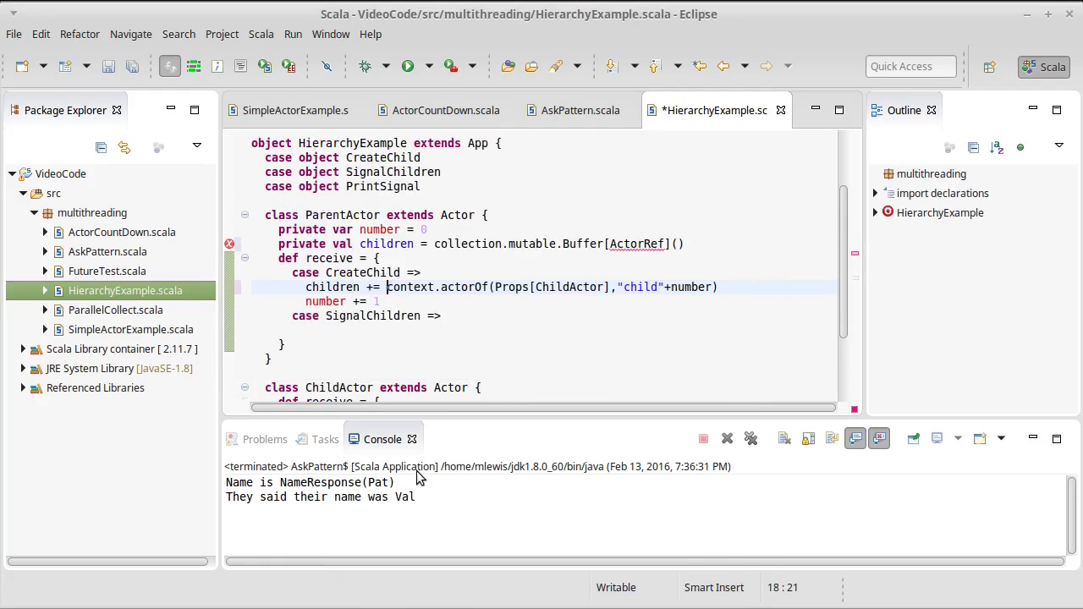
click(571, 315)
key(ctrl+s)
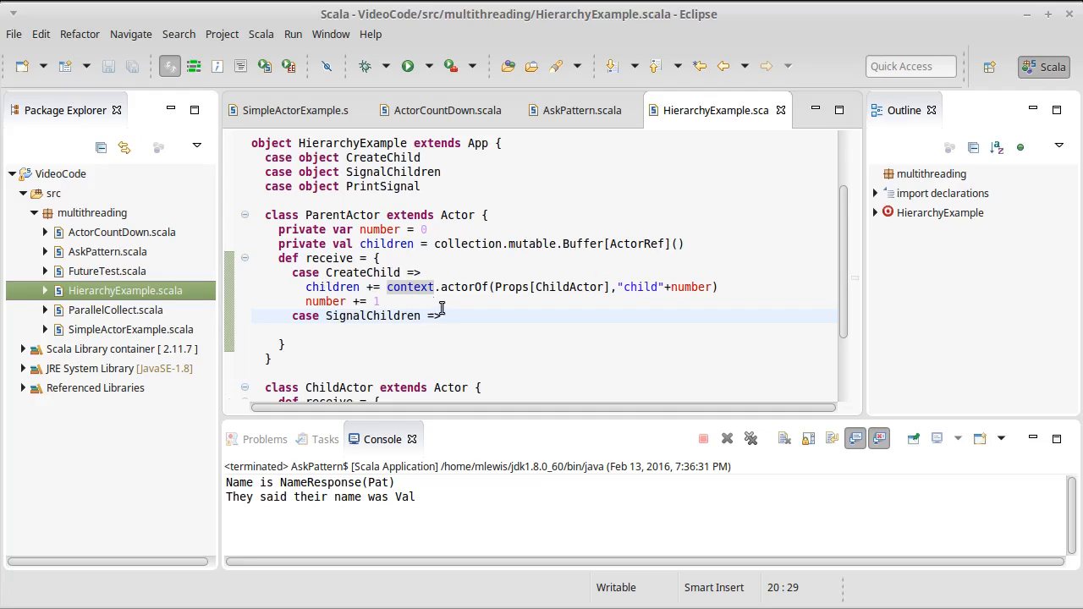
scroll(359, 337, down, 1)
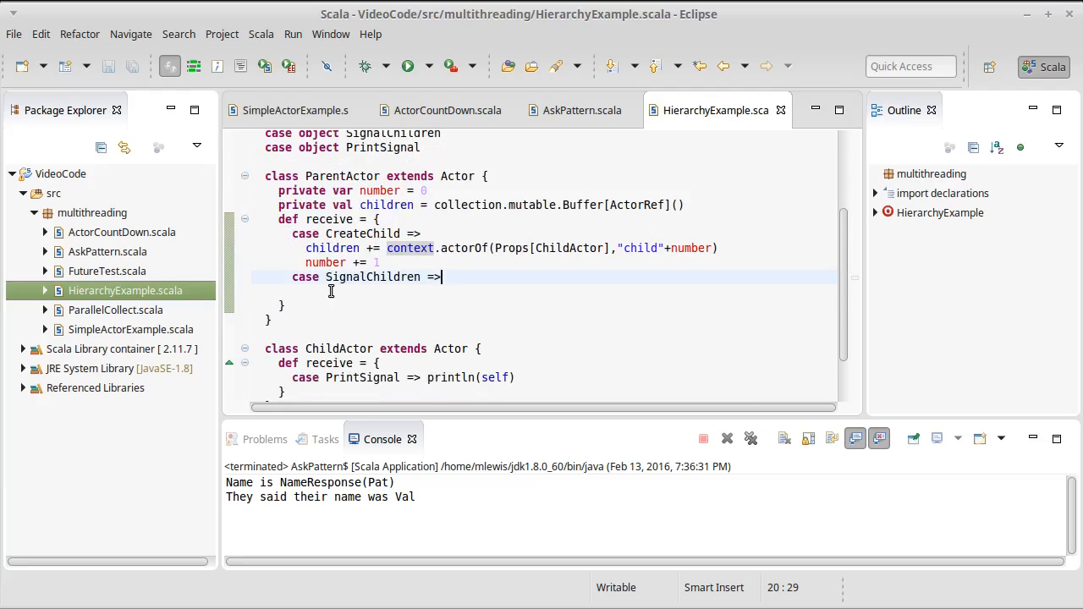
Add children.foreach(_ ! PrintSignal) under the SignalChildren case and save the file.
key(Return)
text(child)
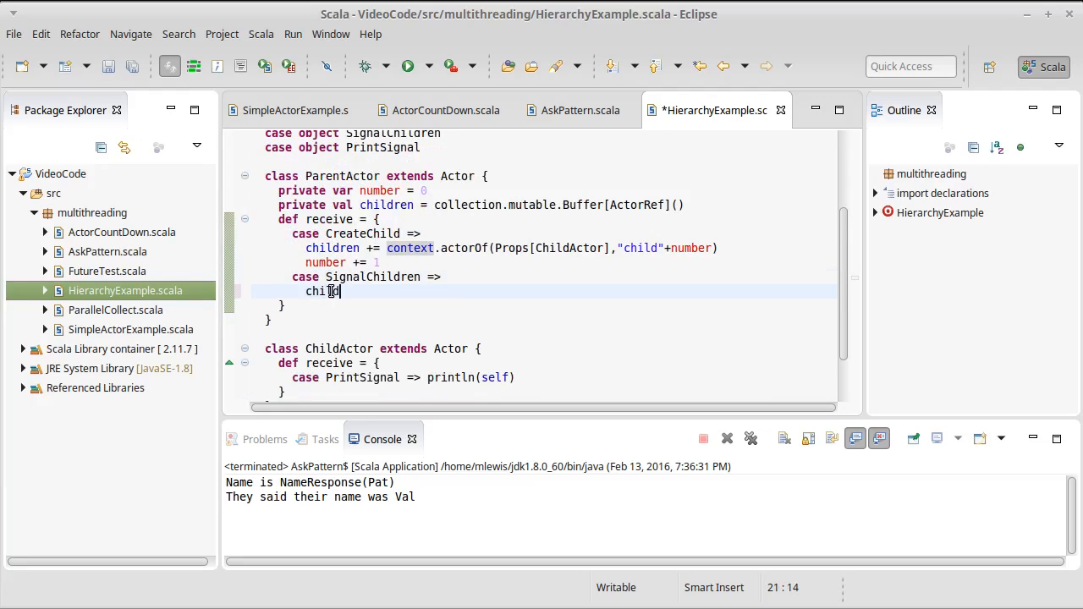
text(ren.foreach(_ !)
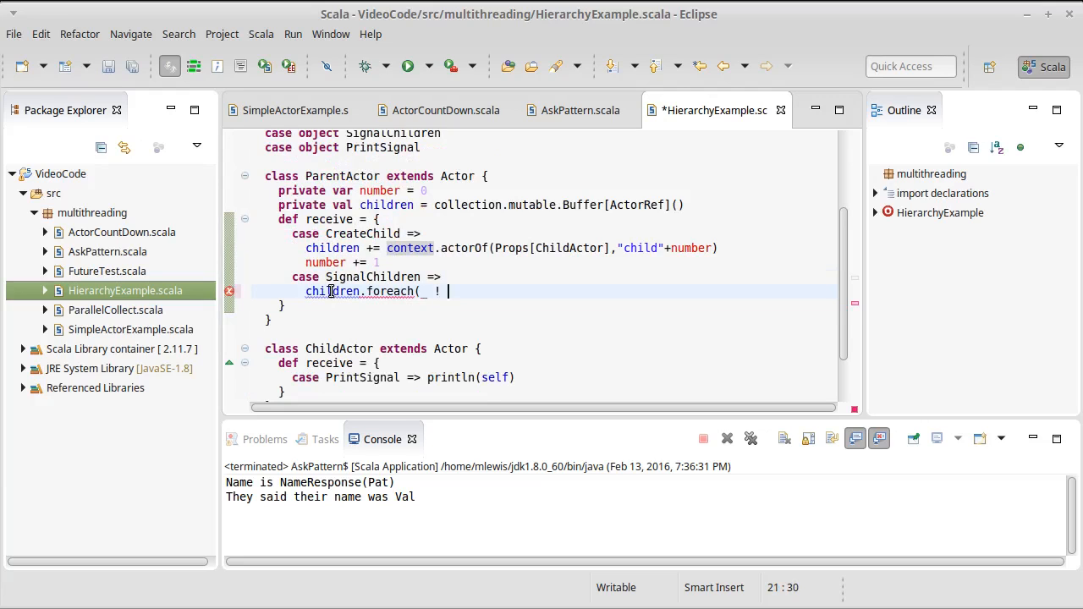
text( PrintSignal))
key(ctrl+s)
scroll(330, 291, down, 2)
scroll(355, 294, down, 2)
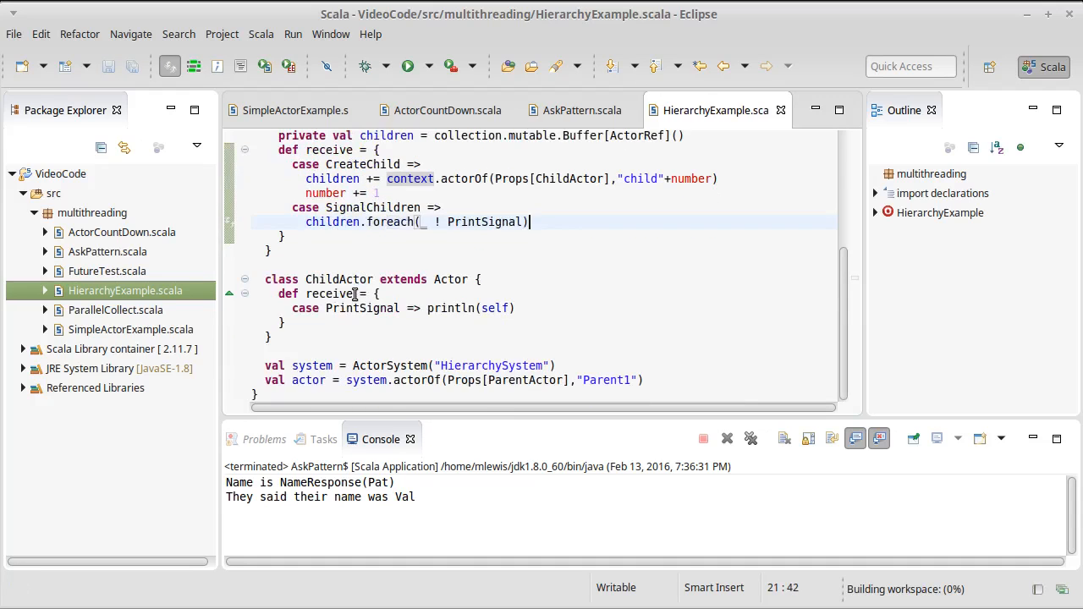
click(653, 378)
Have main send actor ! CreateChild and actor ! SignalChildren to Parent1.
key(Return)
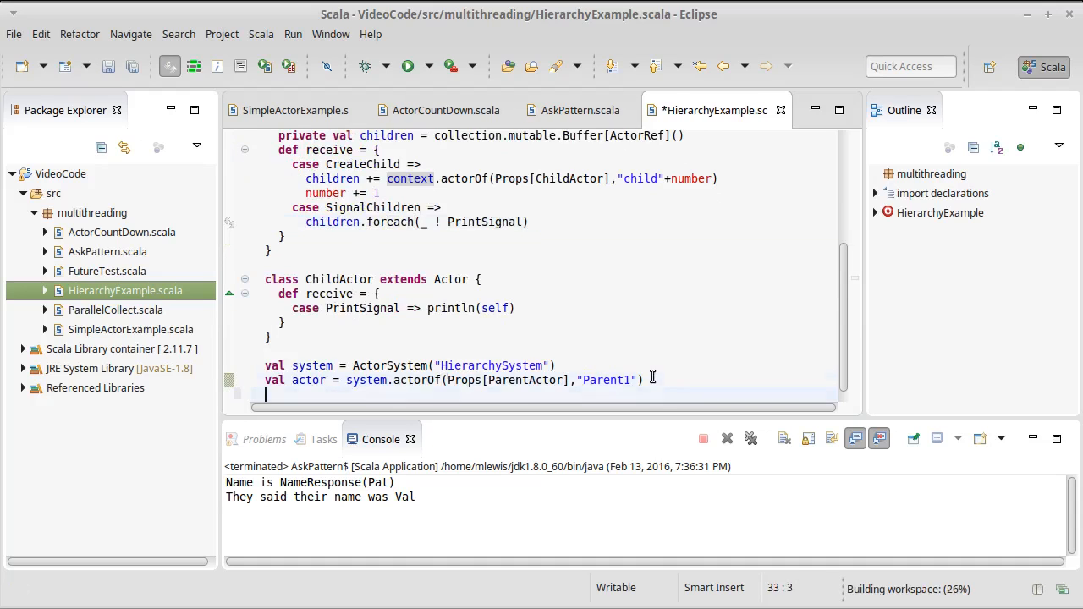
key(Return)
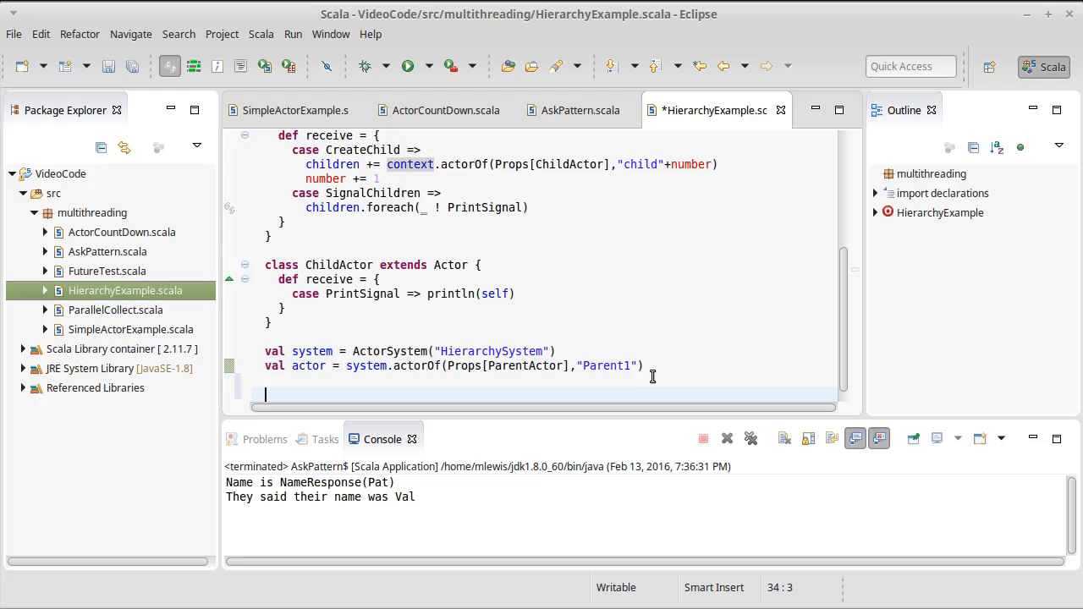
text(actor )
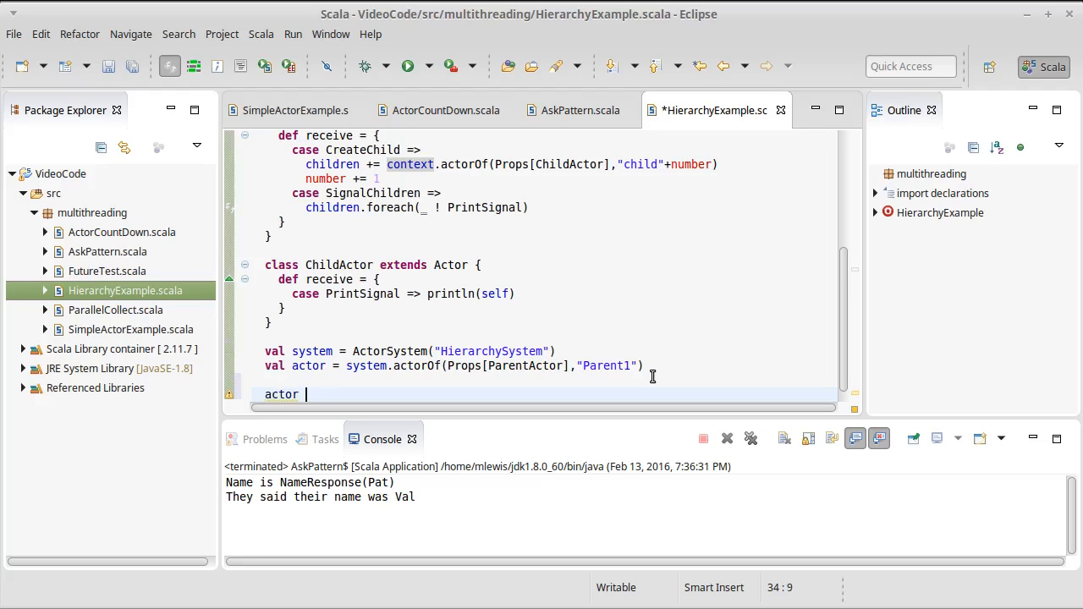
text(! C)
text(reateChild)
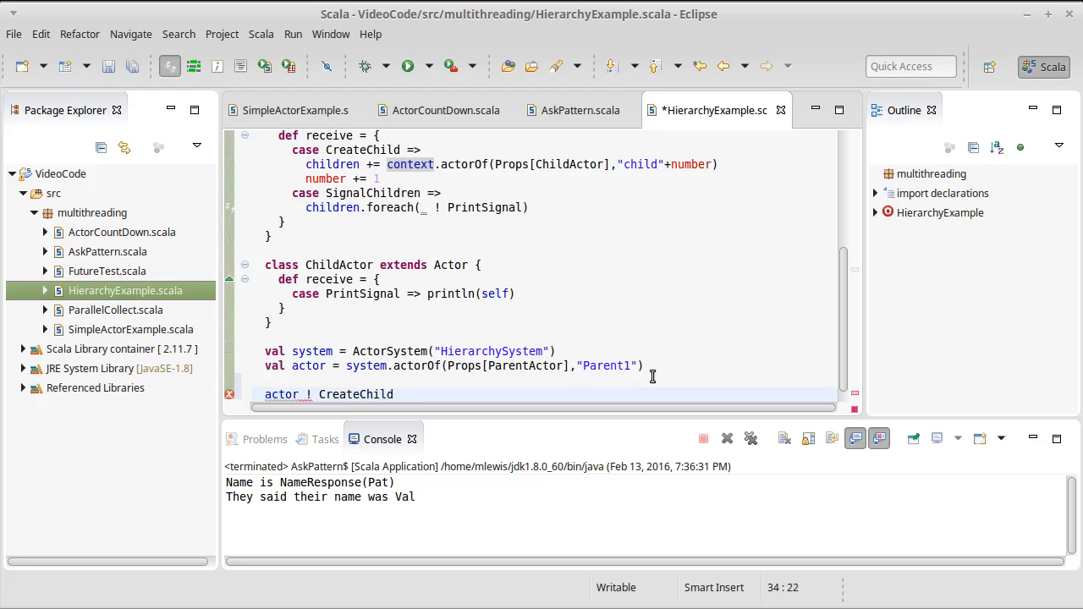
key(Return)
text(actor ! )
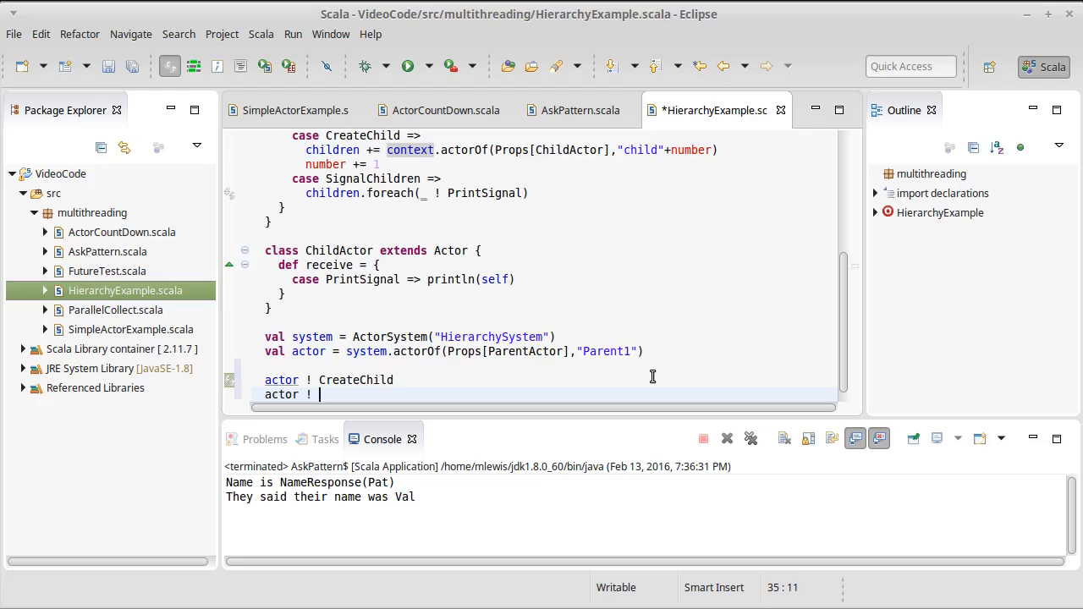
text(SignalChildren)
Duplicate the lines so two more CreateChild and a final SignalChildren follow.
key(Up)
key(Home)
key(shift+Down)
key(ctrl+c)
key(Down)
key(ctrl+v)
key(ctrl+v)
key(Up)
key(Up)
key(shift+Up)
key(ctrl+c)
key(Down)
key(Down)
key(Down)
key(ctrl+v)
Save HierarchyExample.scala and run it as a Scala application.
key(ctrl+s)
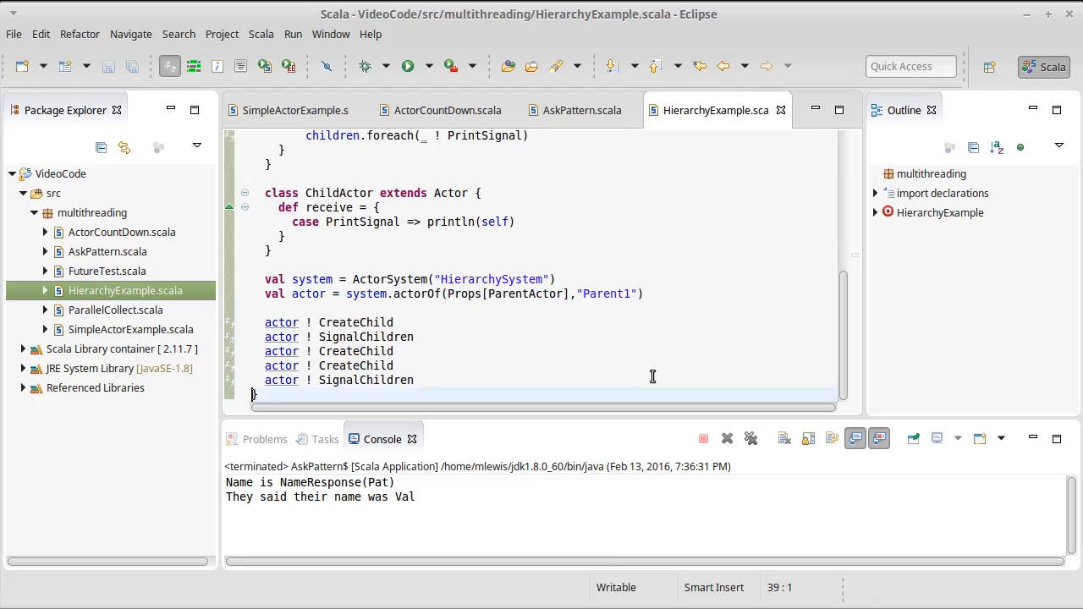
key(ctrl+F11)
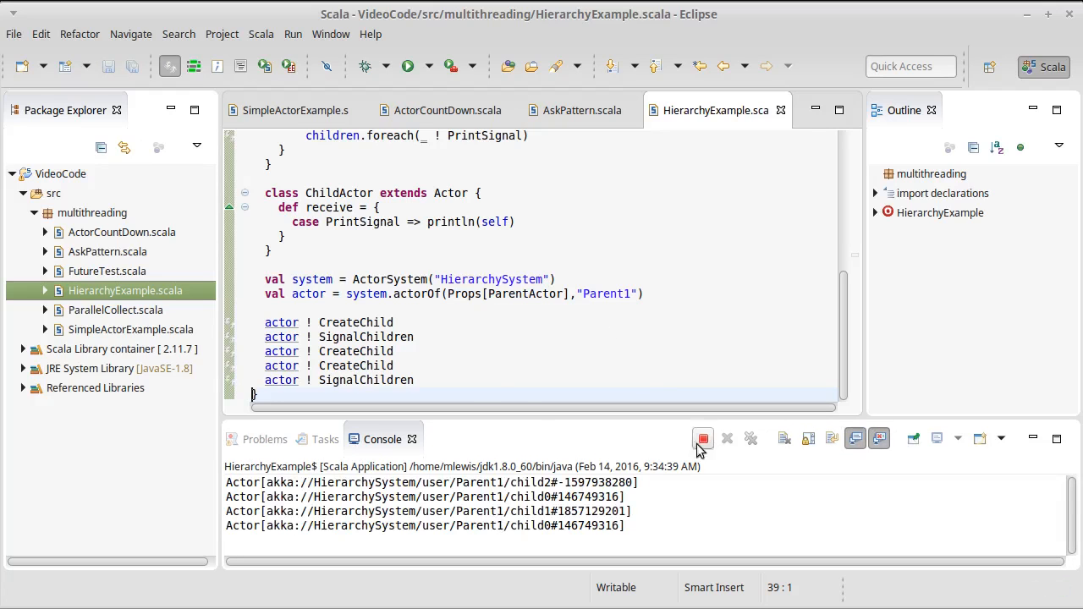
End main with system.terminate(), save, and stop the still-running HierarchyExample process in the Console.
click(476, 380)
key(Return)
key(Return)
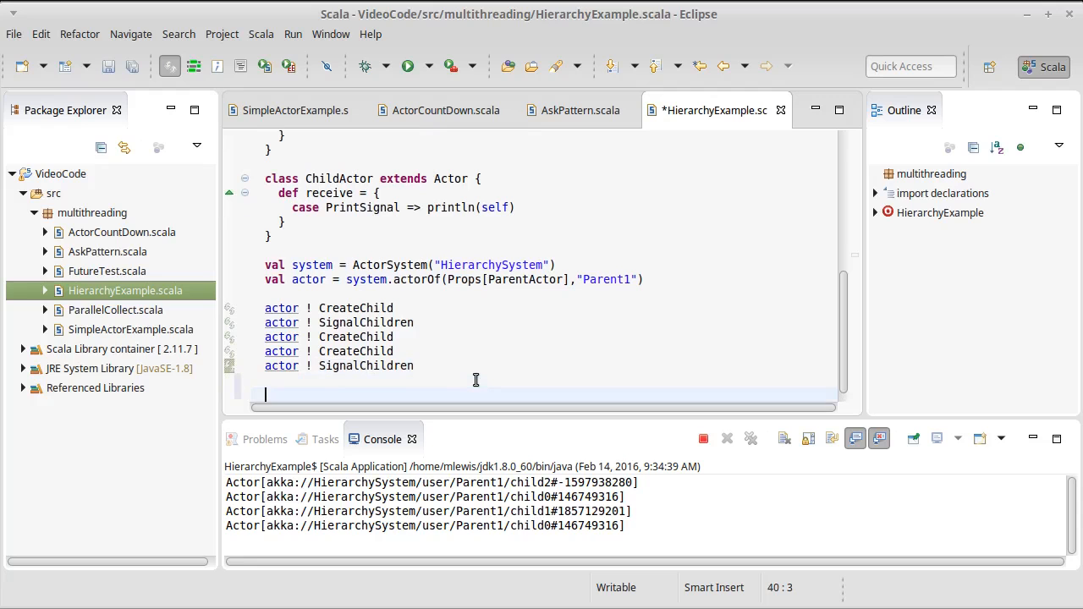
text(system.term)
key(ctrl+space)
key(Return)
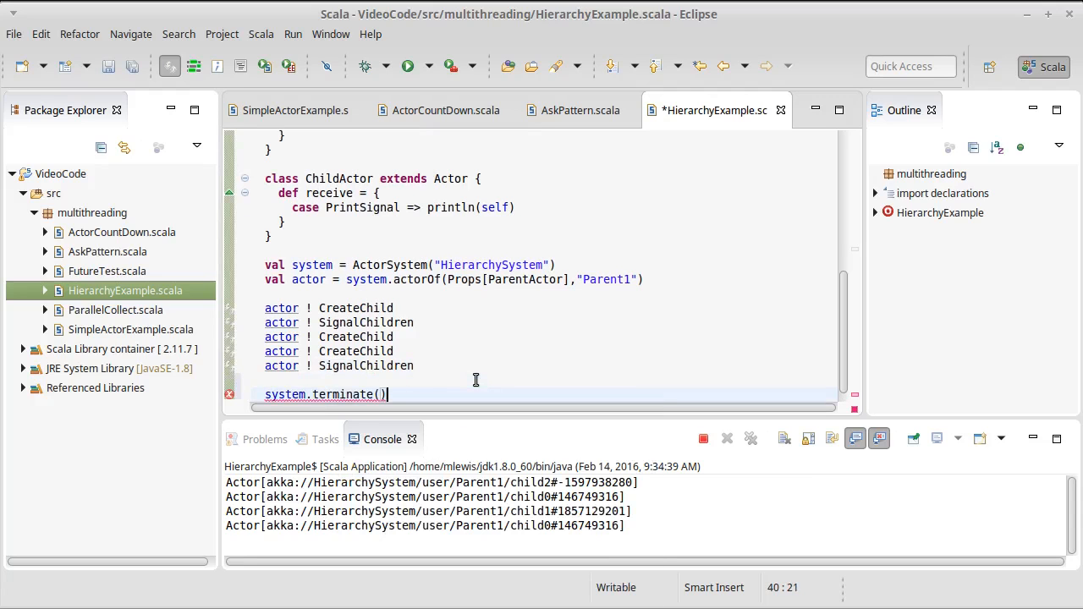
key(ctrl+s)
click(704, 438)
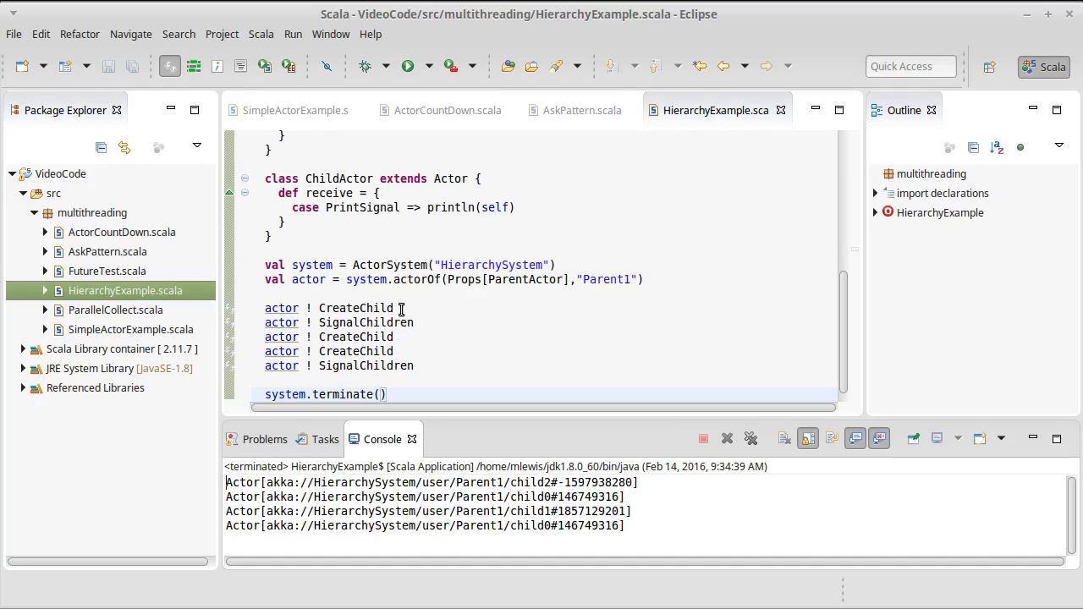
Relaunch HierarchyExample twice and watch the four child prints arrive in a new order.
key(ctrl+F11)
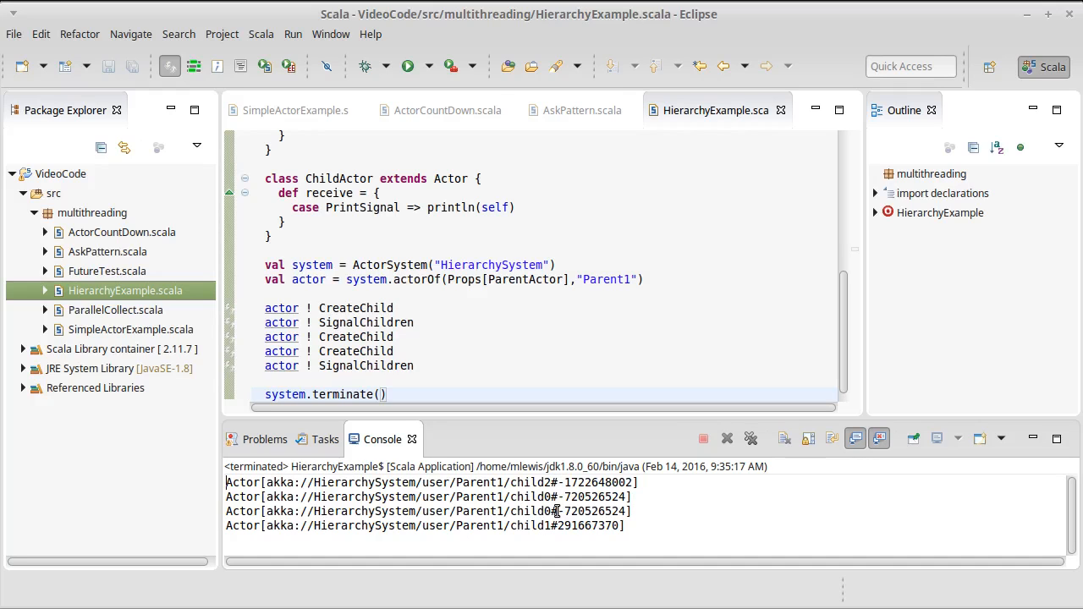
key(ctrl+F11)
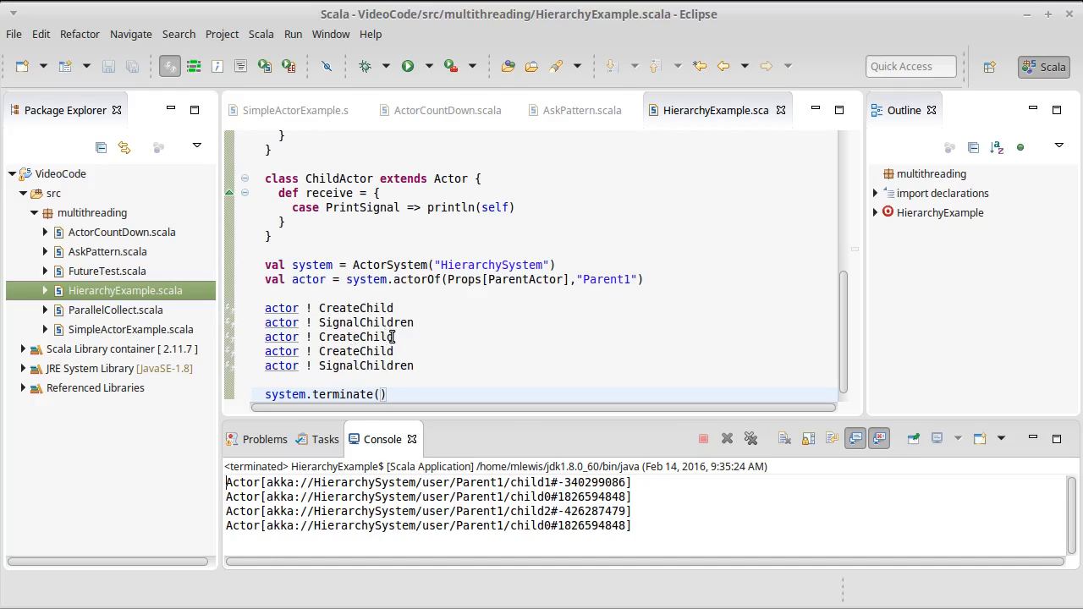
scroll(423, 338, up, 8)
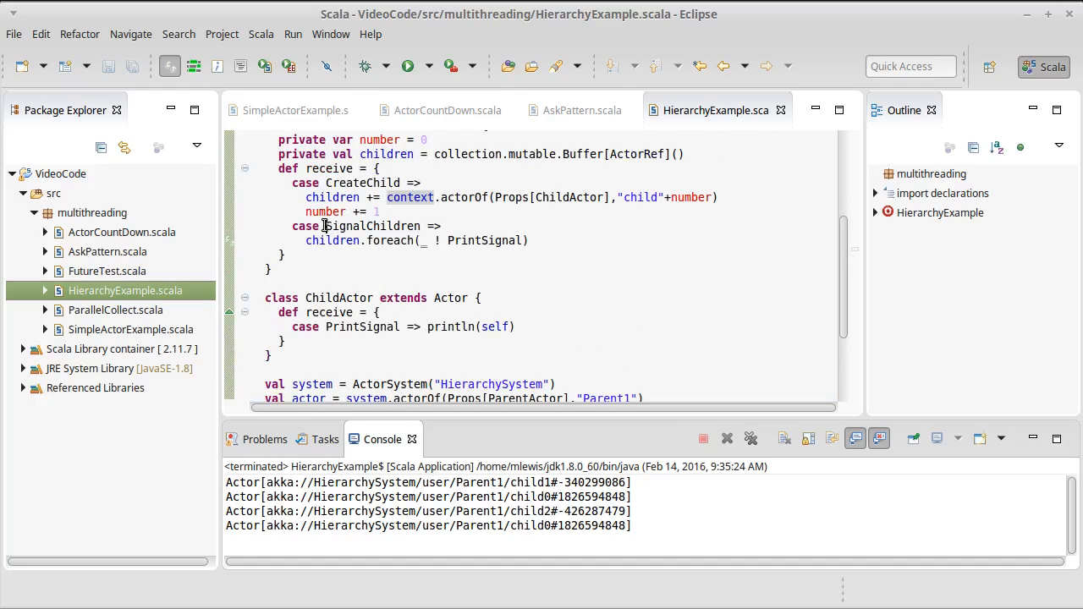
drag(325, 226, 435, 224)
click(436, 225)
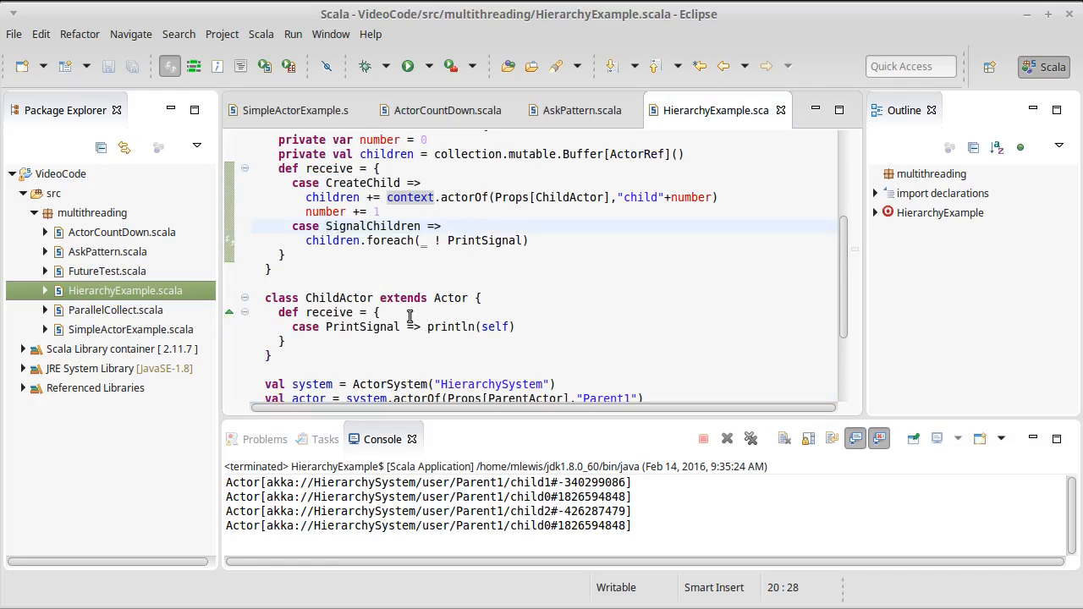
drag(428, 327, 541, 329)
click(542, 328)
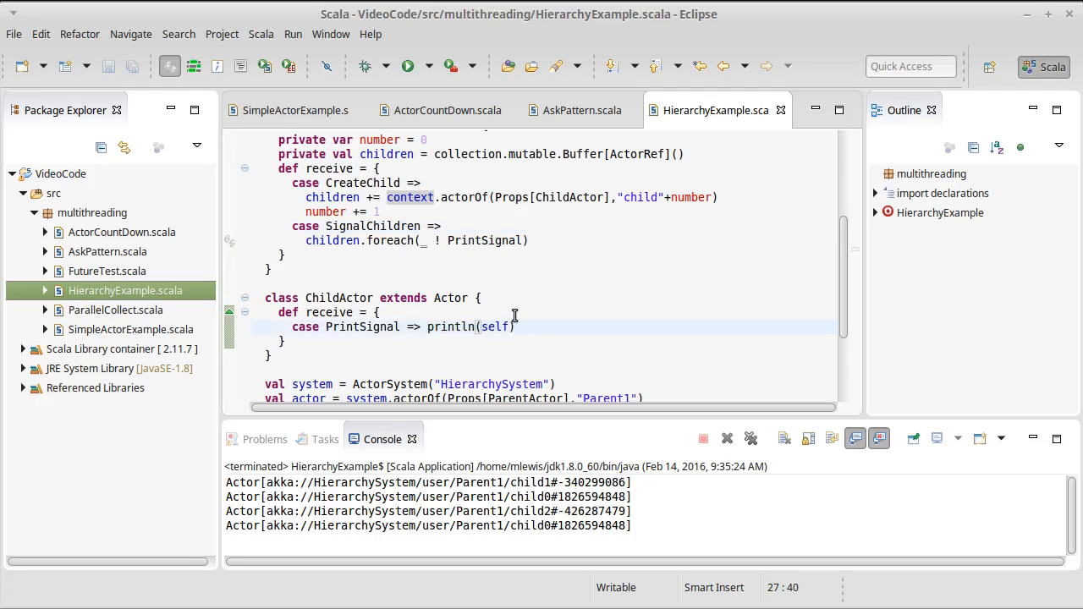
scroll(522, 317, down, 3)
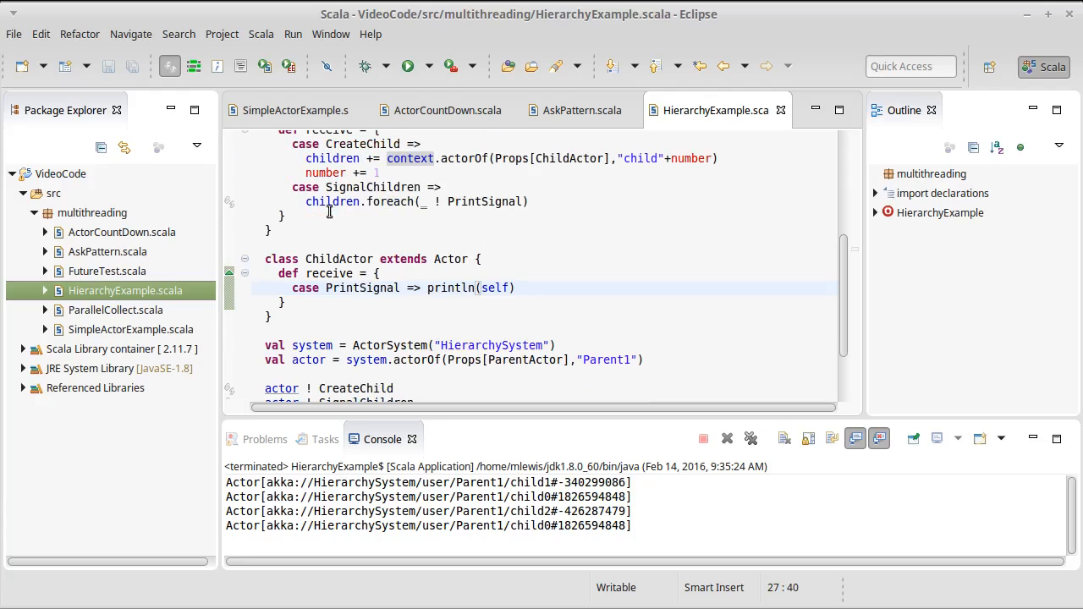
scroll(453, 334, down, 4)
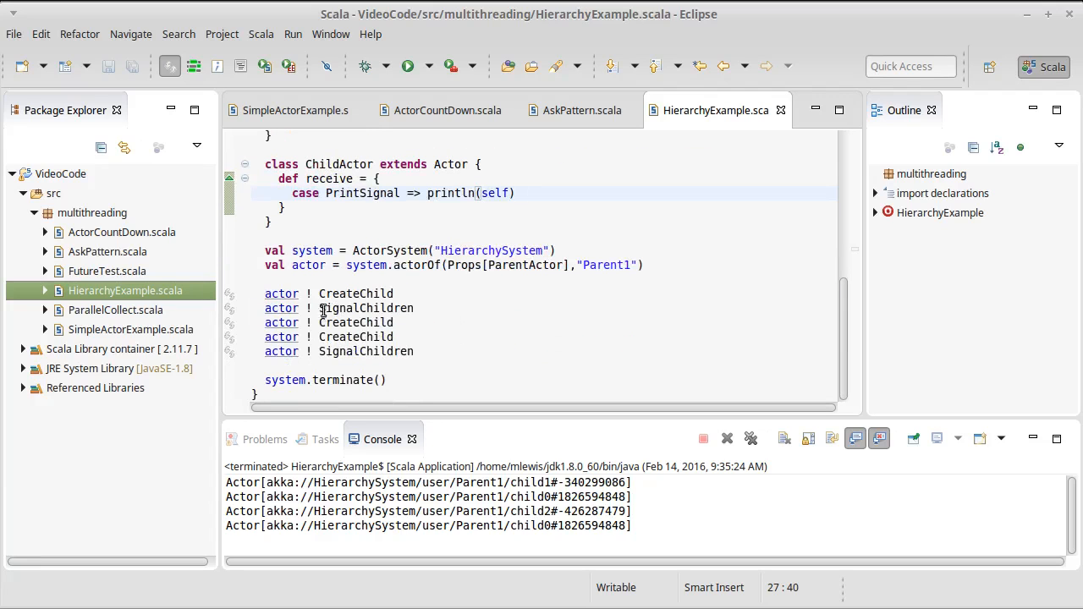
double_click(323, 308)
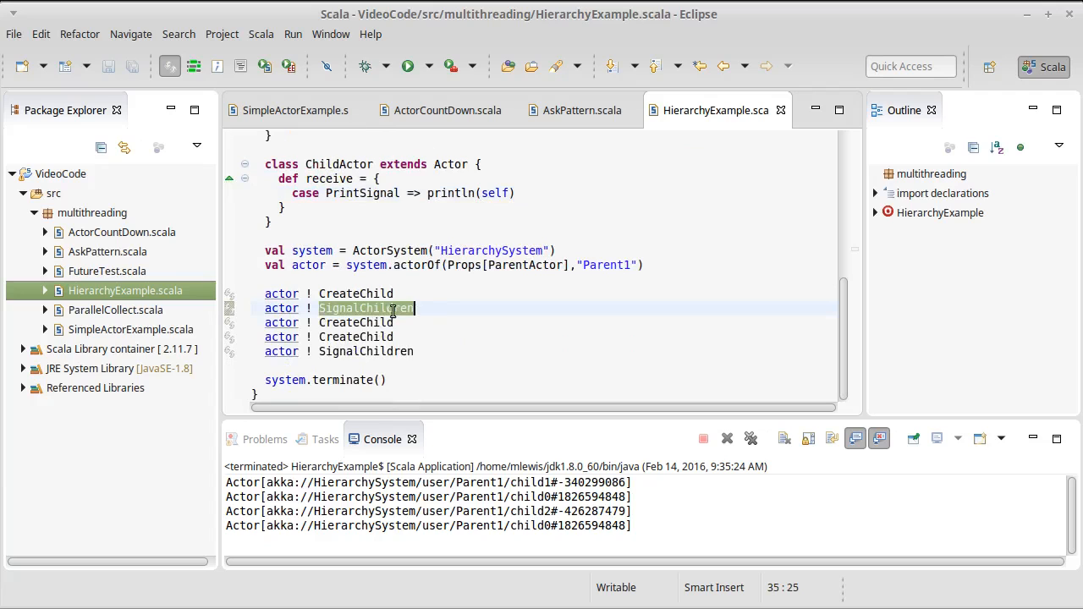
double_click(324, 351)
click(322, 305)
drag(319, 308, 421, 306)
click(423, 307)
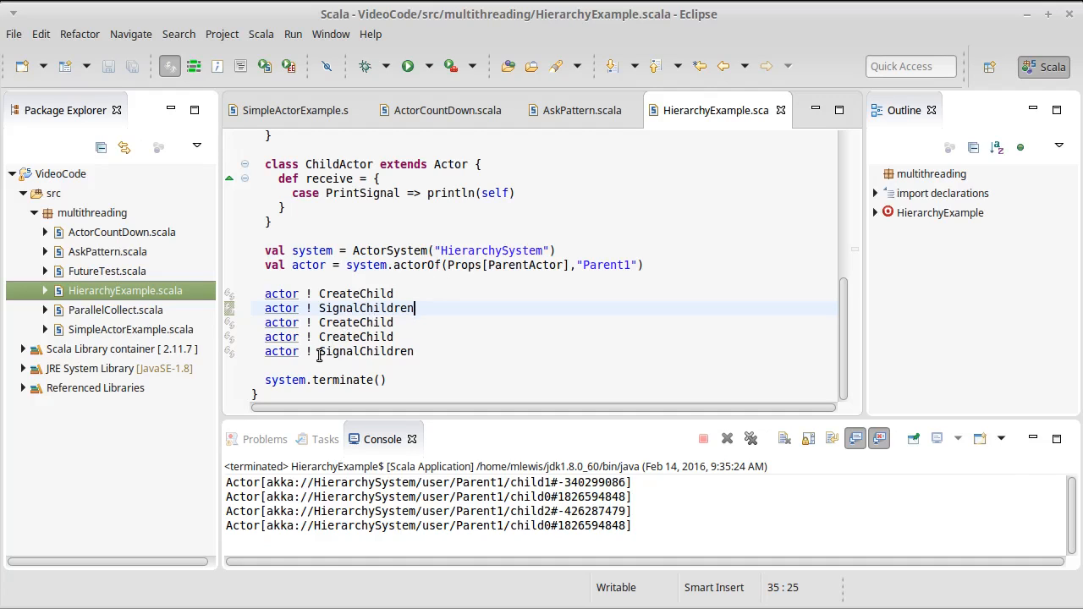
drag(320, 351, 429, 366)
double_click(365, 308)
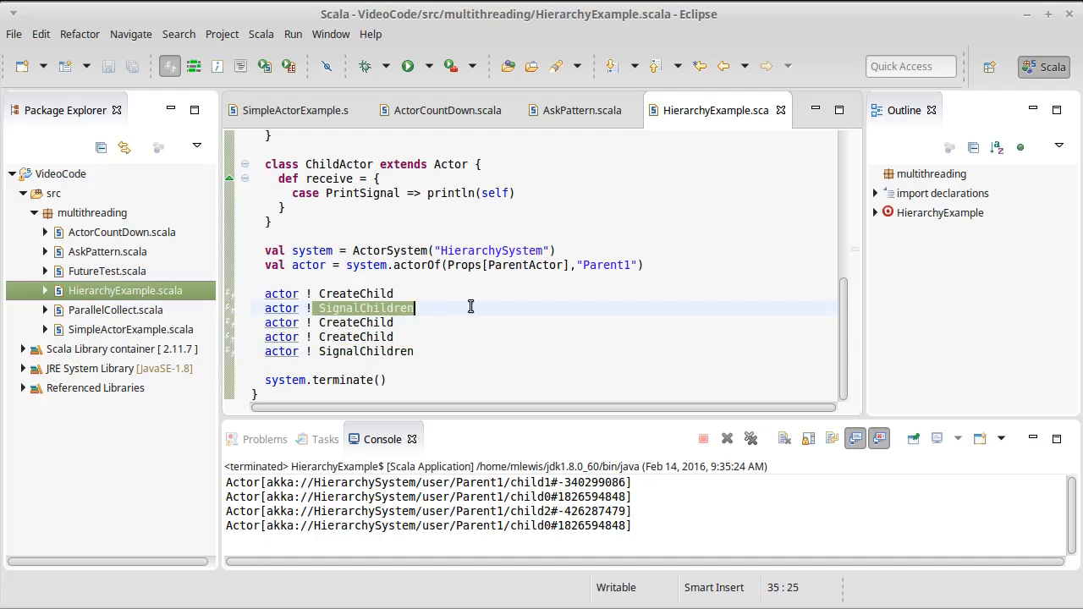
double_click(322, 352)
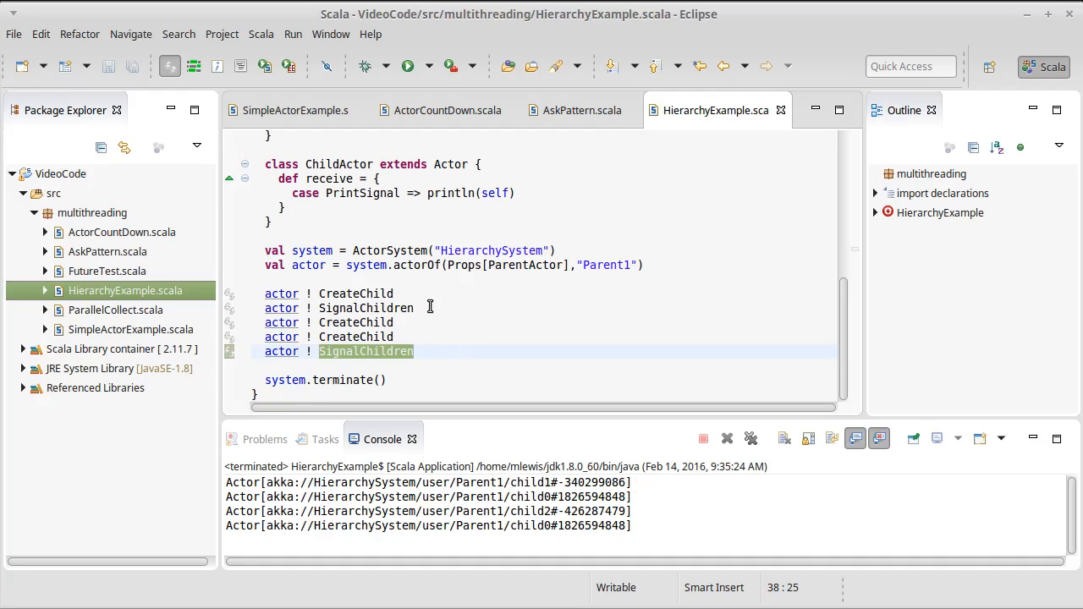
scroll(432, 305, up, 5)
scroll(431, 305, up, 3)
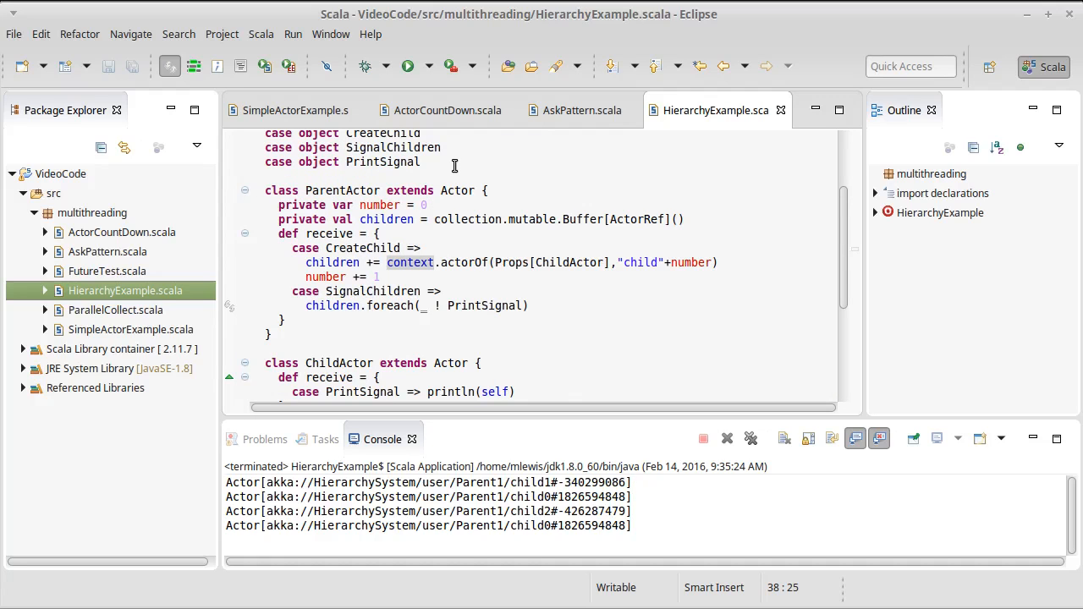
scroll(454, 165, up, 3)
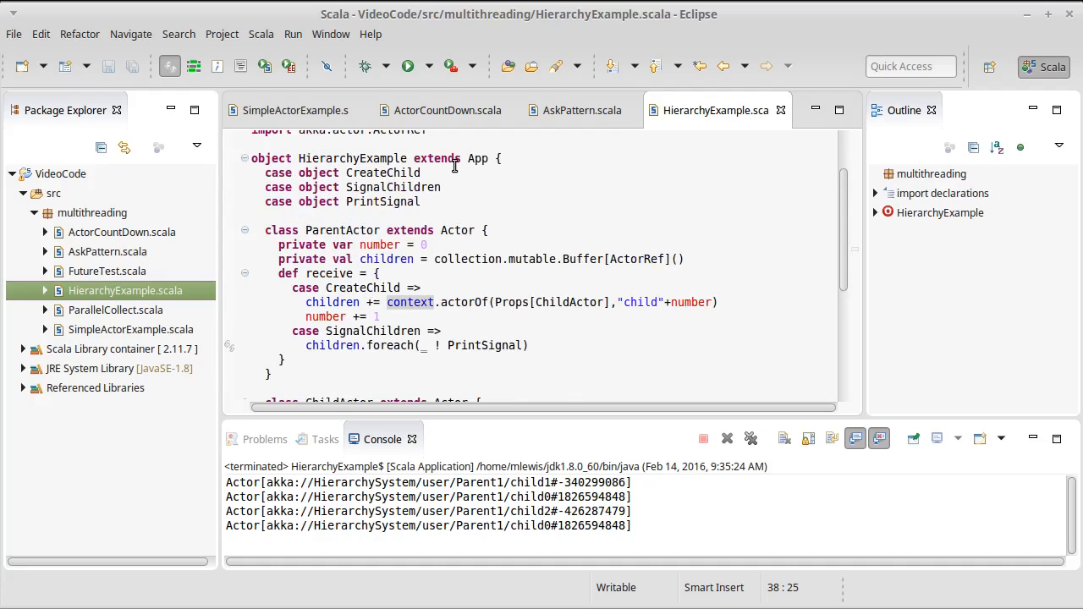